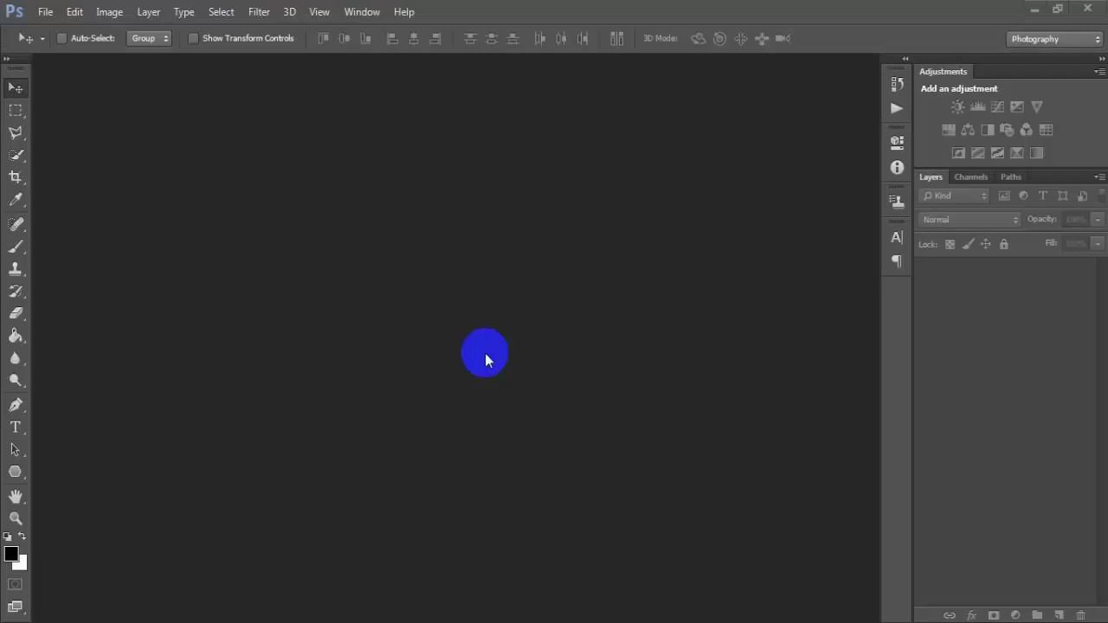
# Open the flower-crown portrait 00 1.jpg and dock it as a tabbed document
pyautogui.click(43, 12)
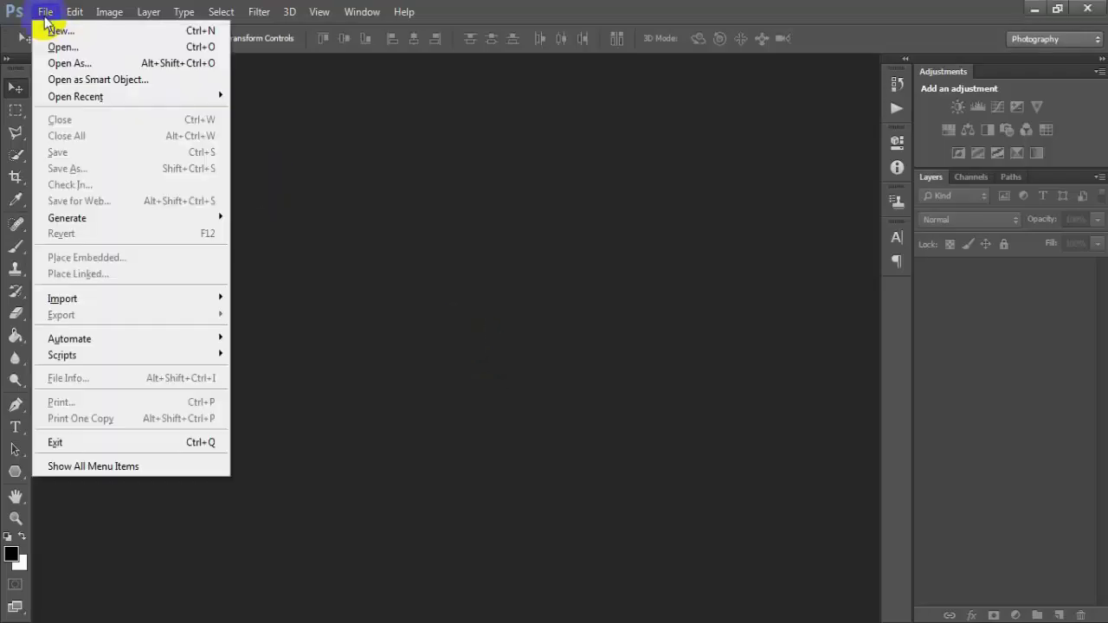
pyautogui.click(107, 44)
pyautogui.click(309, 248)
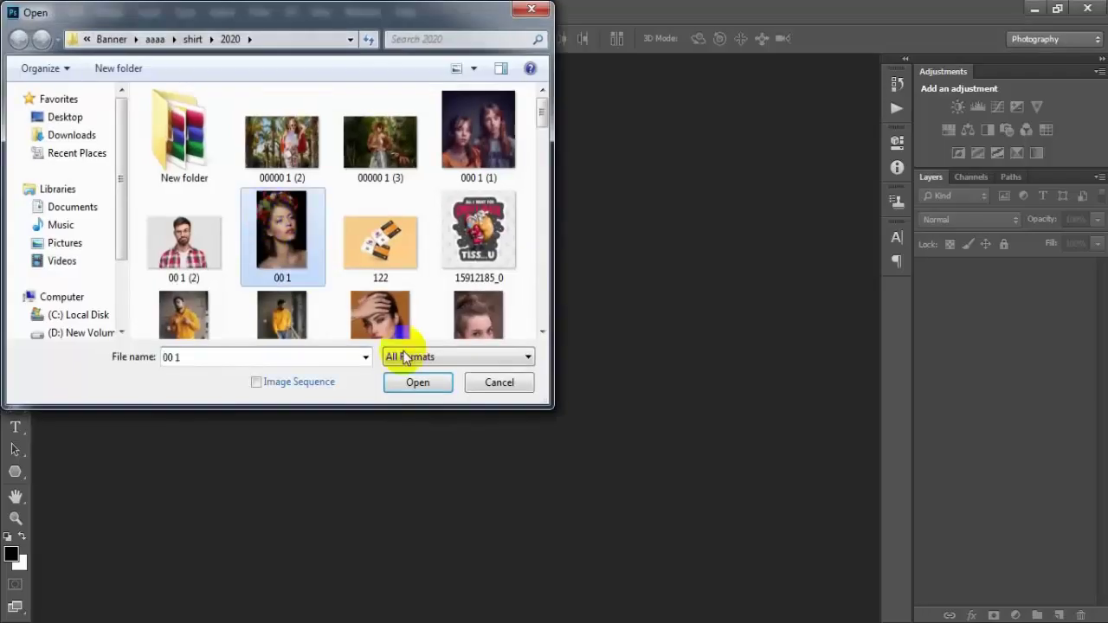
pyautogui.click(419, 387)
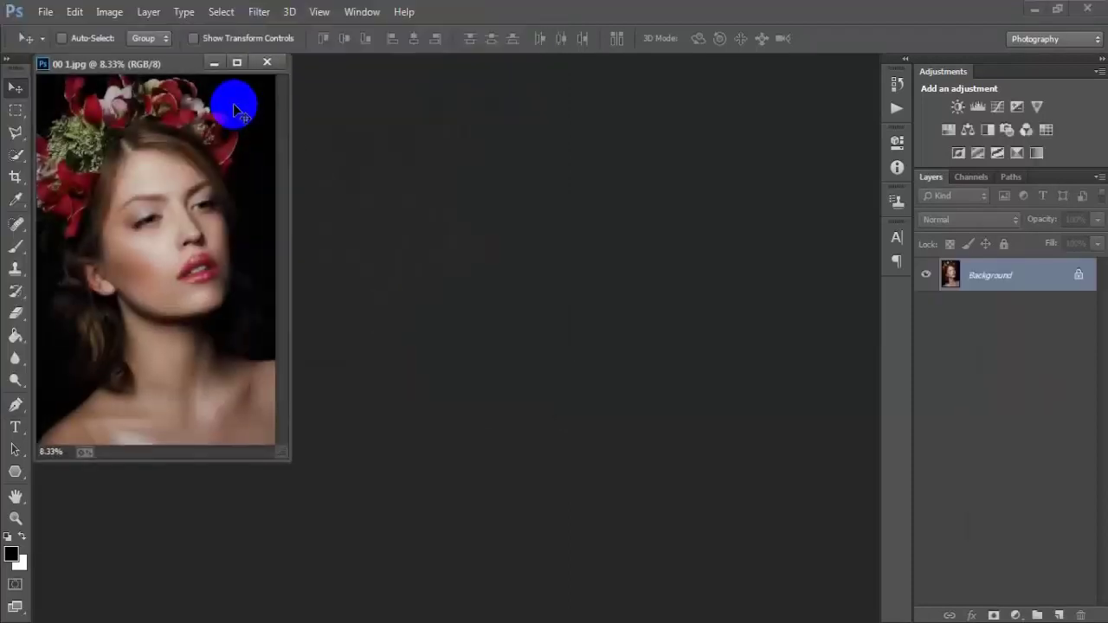
pyautogui.moveTo(163, 62); pyautogui.dragTo(341, 64)
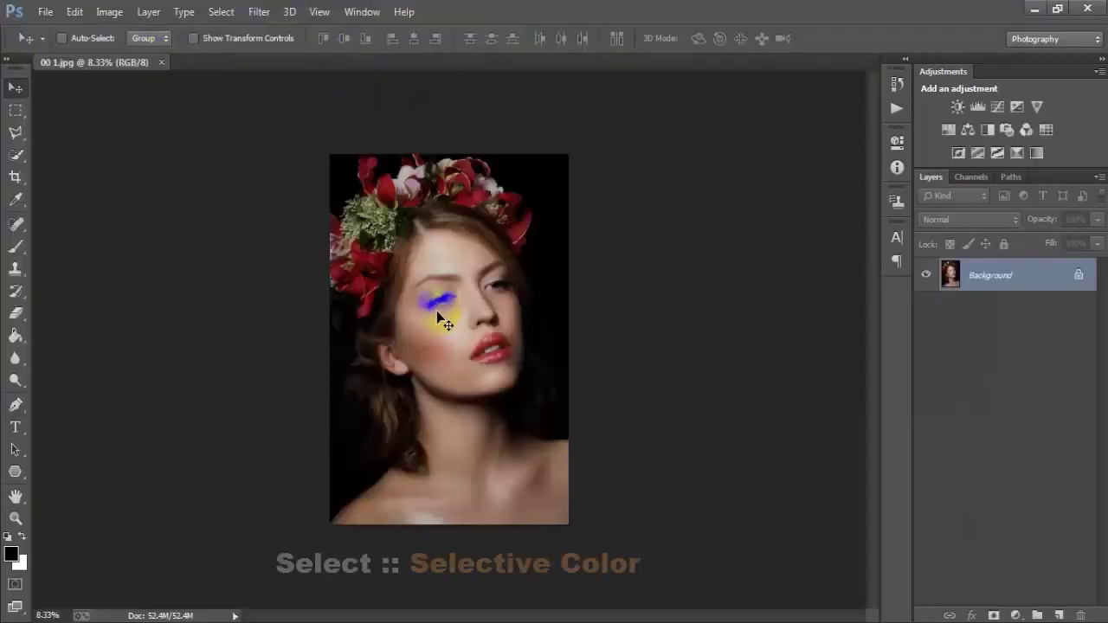
# Add a Selective Color layer with Reds at Cyan -7, Magenta -8, Yellow +3, Black +3
pyautogui.click(1015, 615)
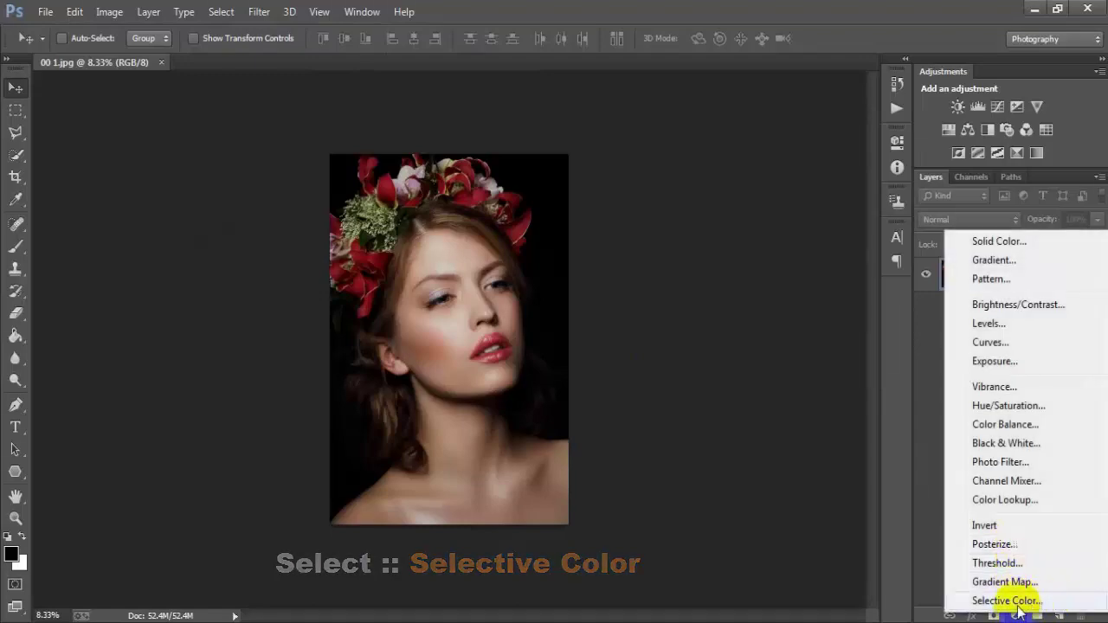
pyautogui.click(1051, 602)
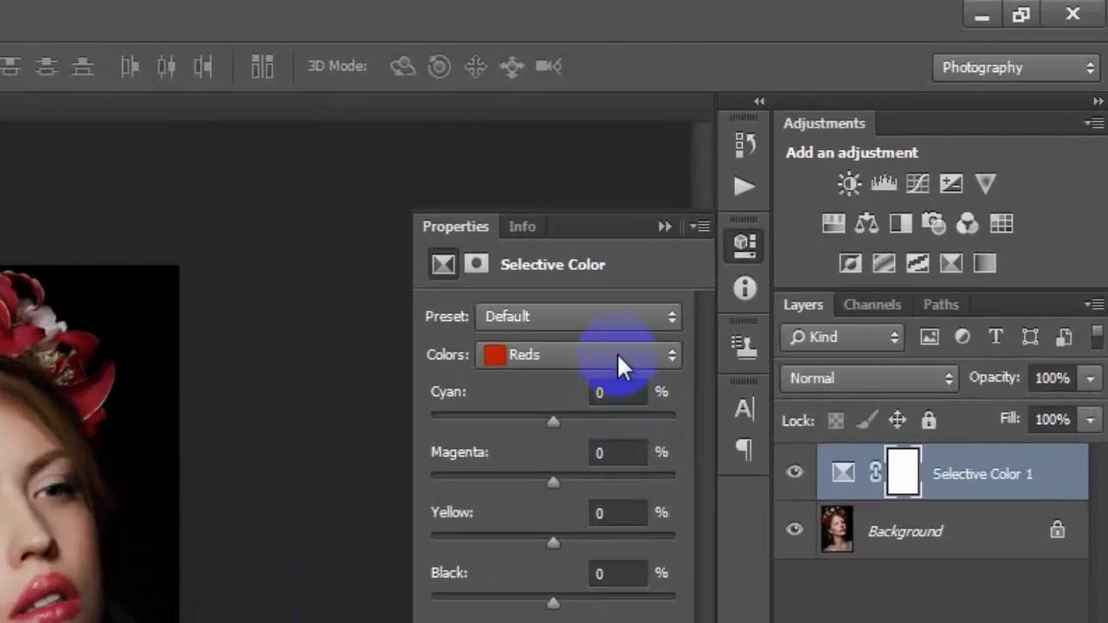
pyautogui.click(617, 355)
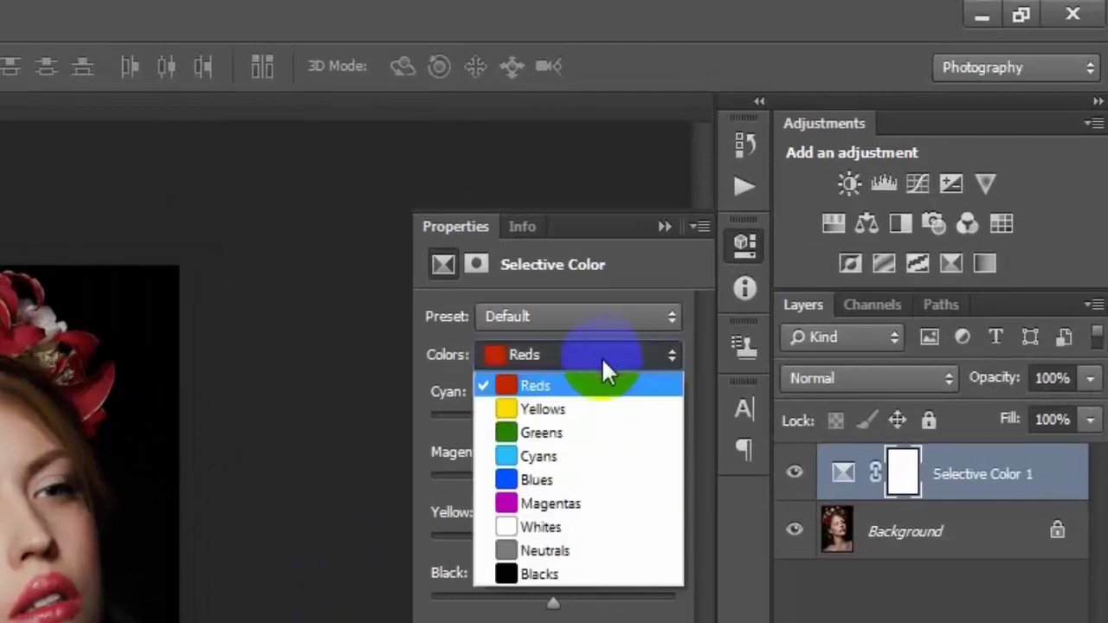
pyautogui.click(624, 387)
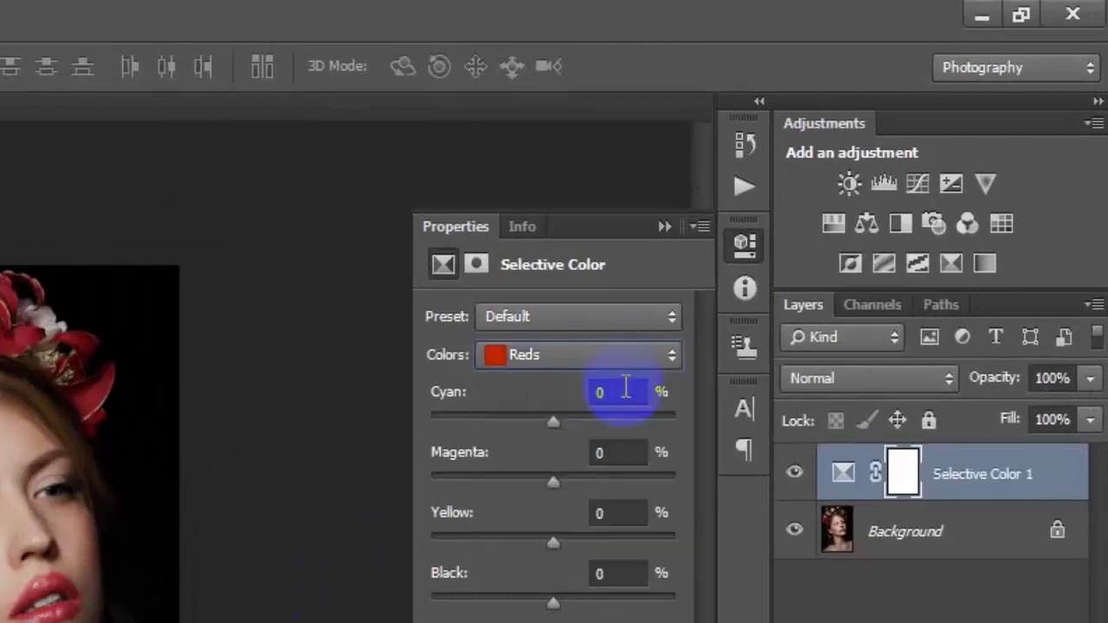
pyautogui.moveTo(554, 423); pyautogui.dragTo(544, 426)
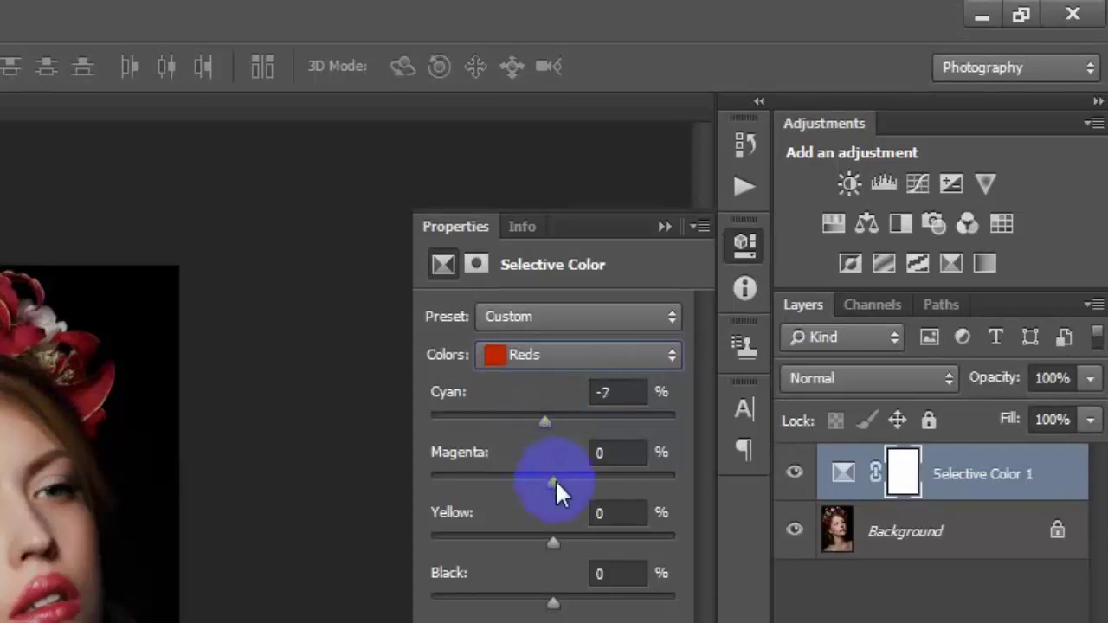
pyautogui.moveTo(555, 479); pyautogui.dragTo(543, 484)
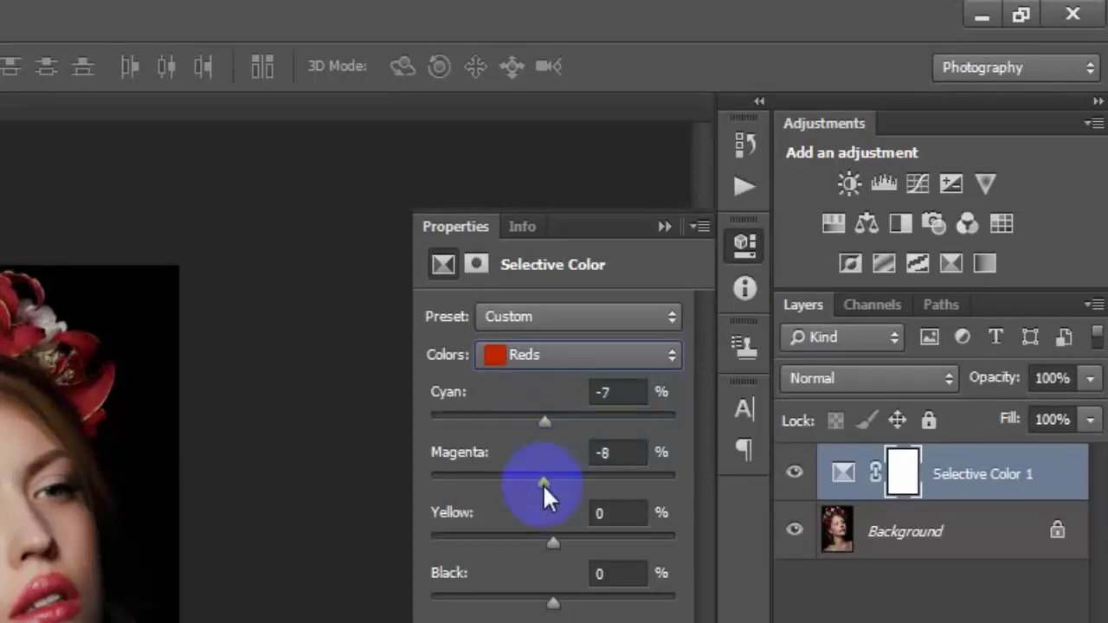
pyautogui.moveTo(553, 545); pyautogui.dragTo(556, 545)
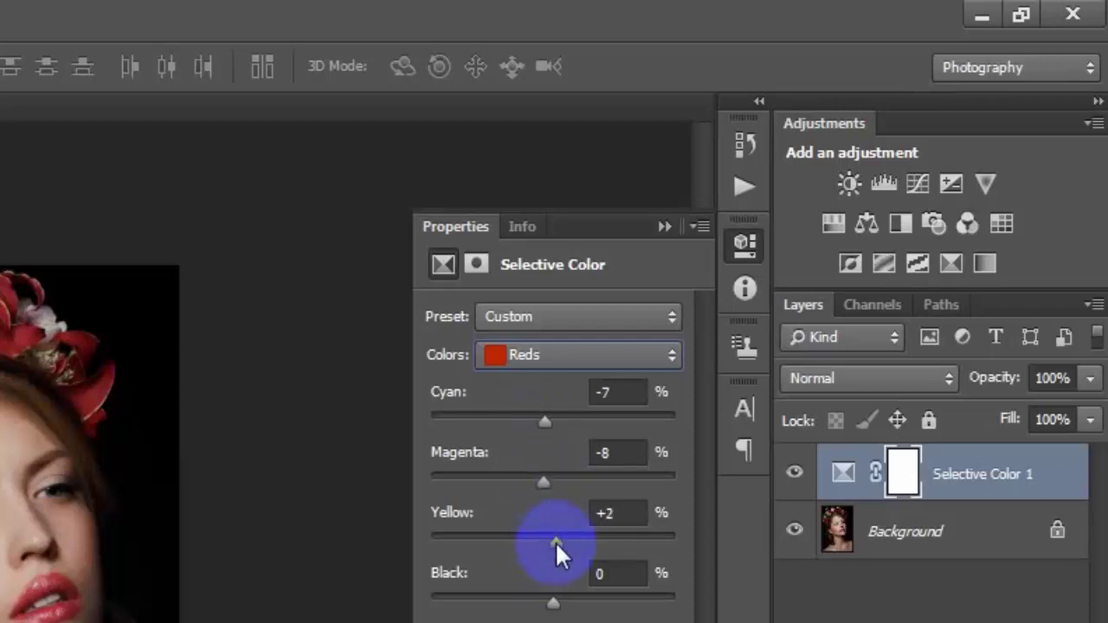
pyautogui.moveTo(558, 543); pyautogui.dragTo(555, 543)
pyautogui.moveTo(554, 604); pyautogui.dragTo(558, 610)
pyautogui.moveTo(559, 543); pyautogui.dragTo(560, 543)
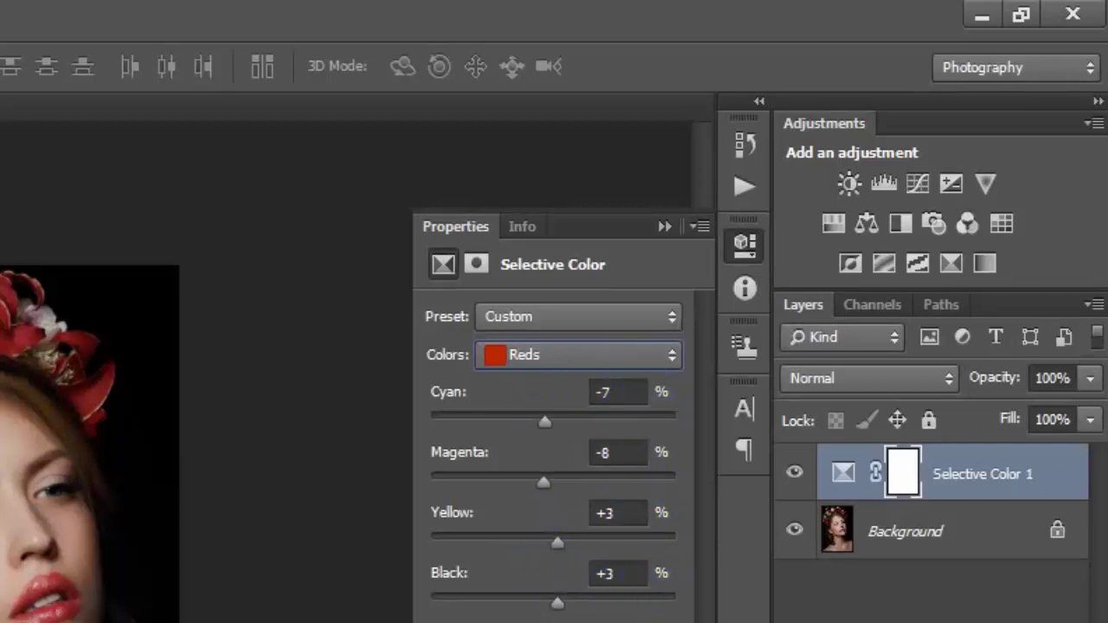
pyautogui.click(627, 353)
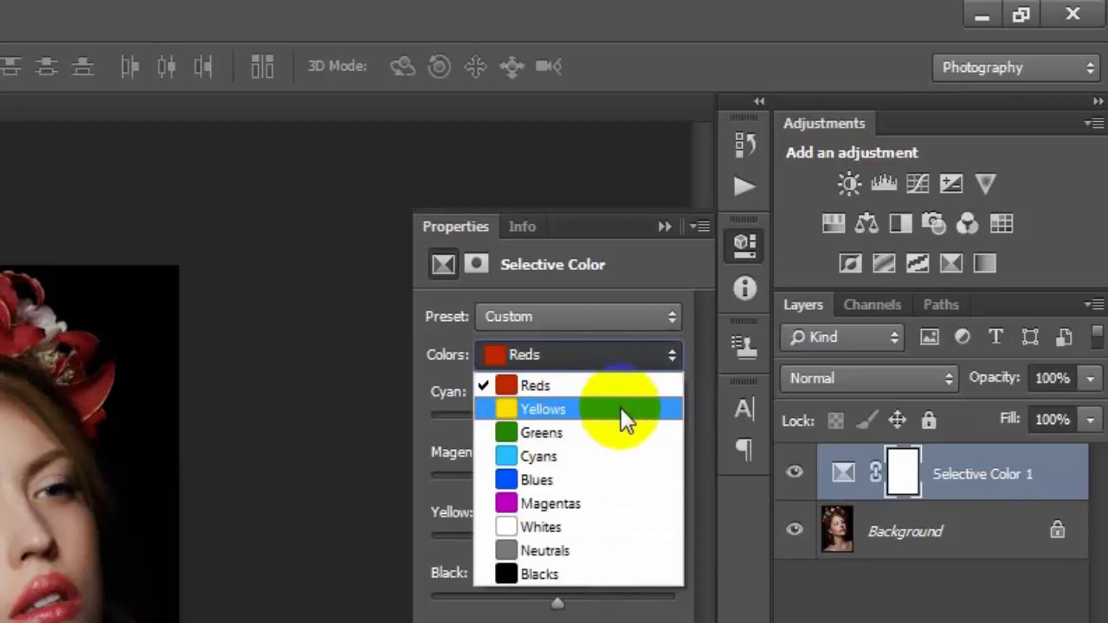
# Set the Selective Color Yellows to Cyan -6, Magenta -3 and Black +3
pyautogui.click(620, 409)
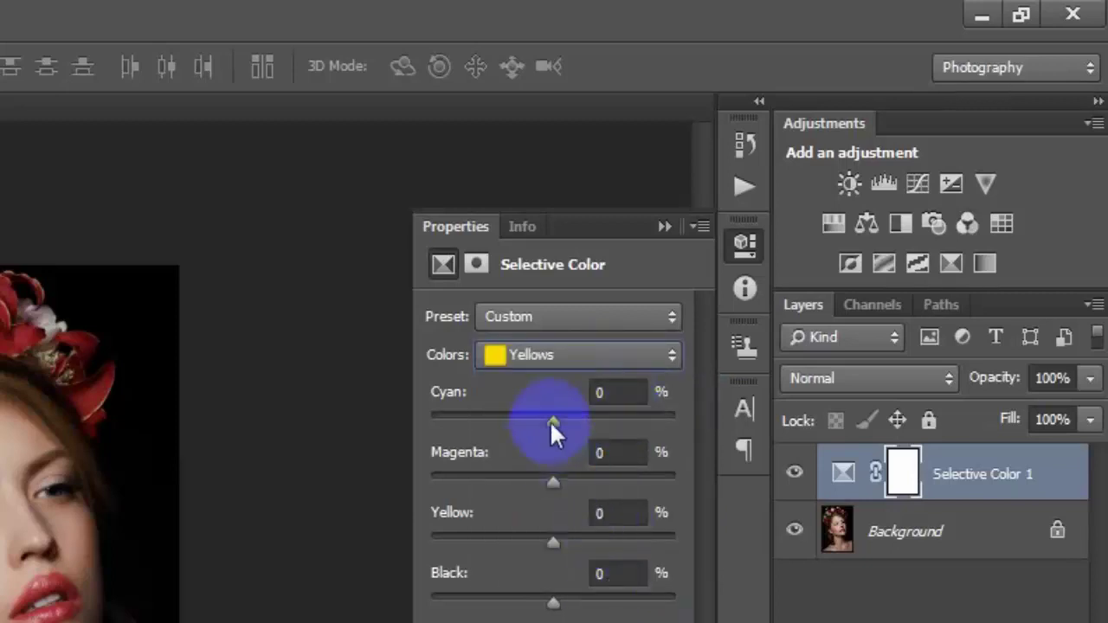
pyautogui.moveTo(552, 421); pyautogui.dragTo(546, 426)
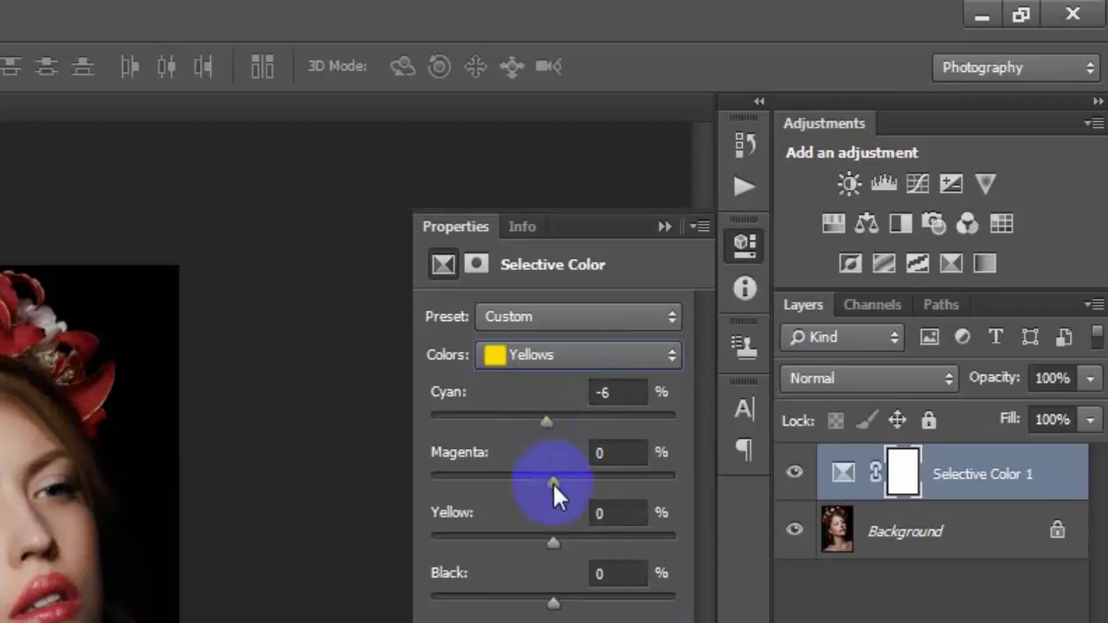
pyautogui.moveTo(554, 487); pyautogui.dragTo(548, 482)
pyautogui.moveTo(553, 601); pyautogui.dragTo(558, 602)
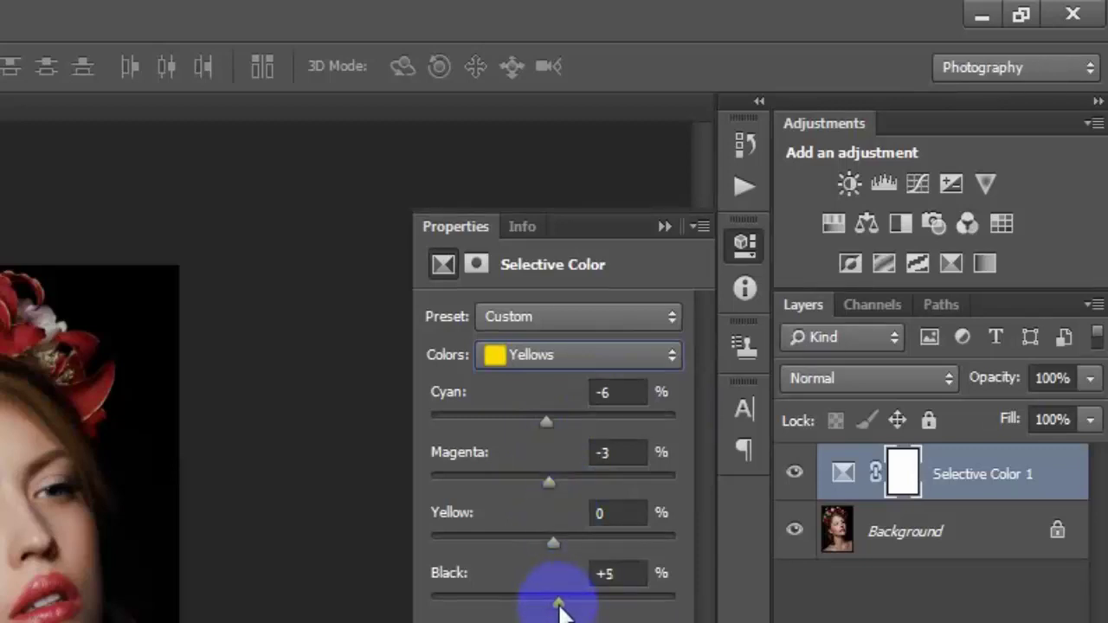
pyautogui.moveTo(560, 611); pyautogui.dragTo(558, 609)
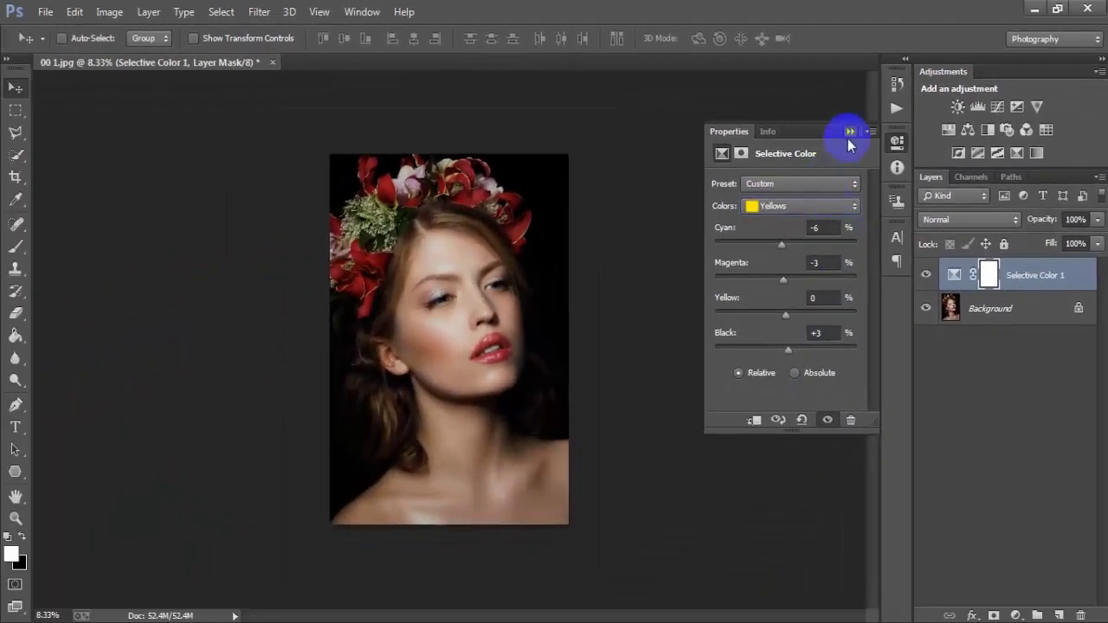
# Collapse Properties and toggle the Selective Color layer off and on to compare
pyautogui.click(848, 134)
pyautogui.click(926, 275)
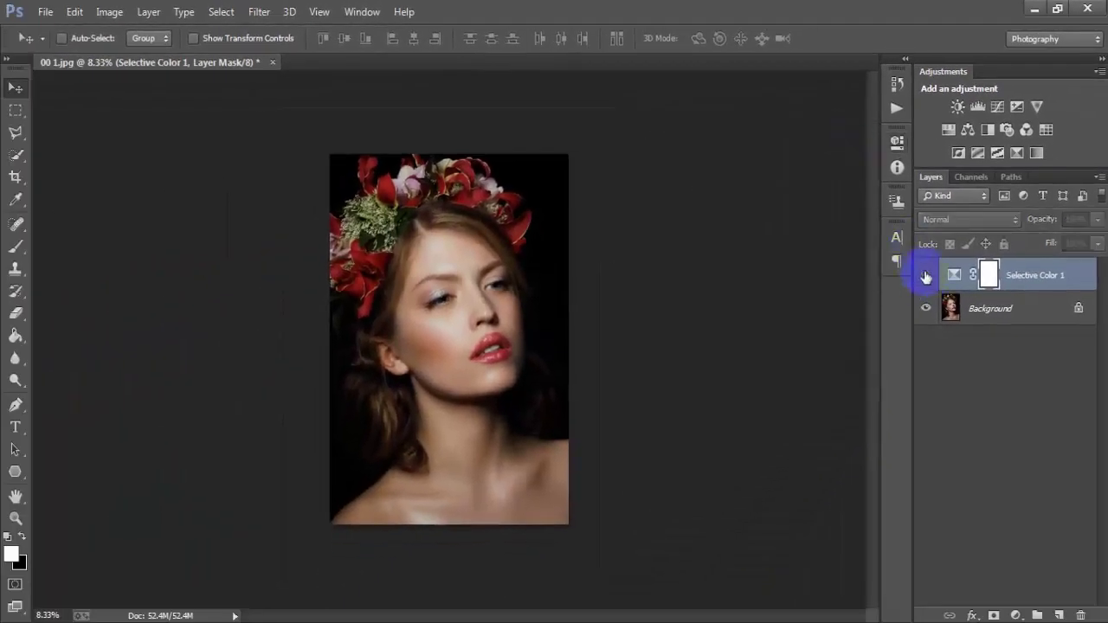
pyautogui.click(925, 276)
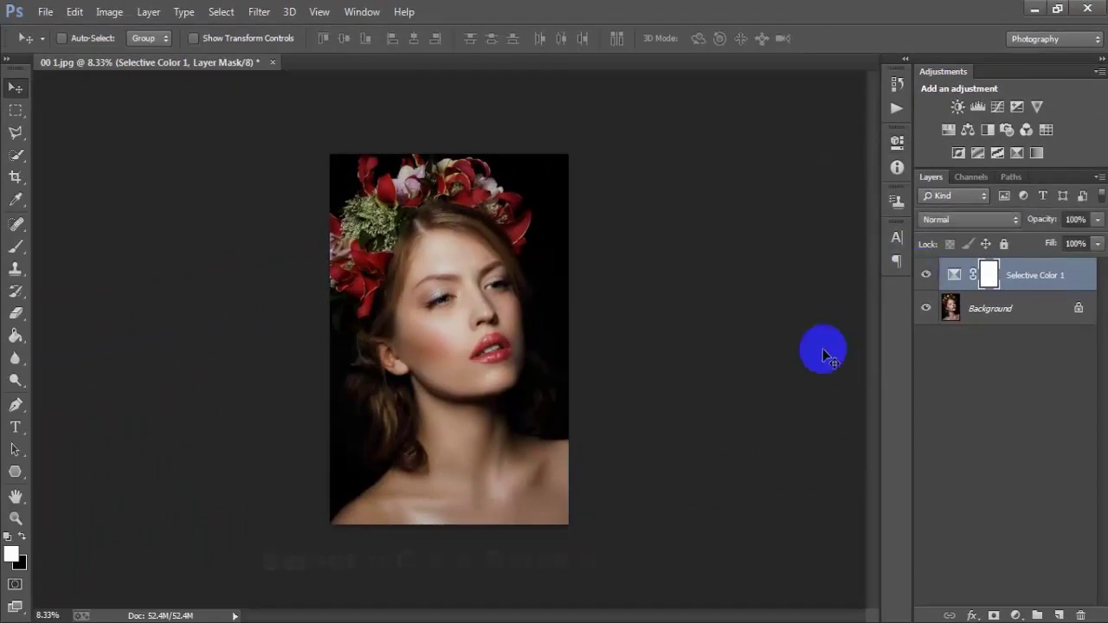
# Add a Color Balance layer with Midtones Cyan/Red, Magenta/Green and Yellow/Blue all at -3
pyautogui.click(1016, 615)
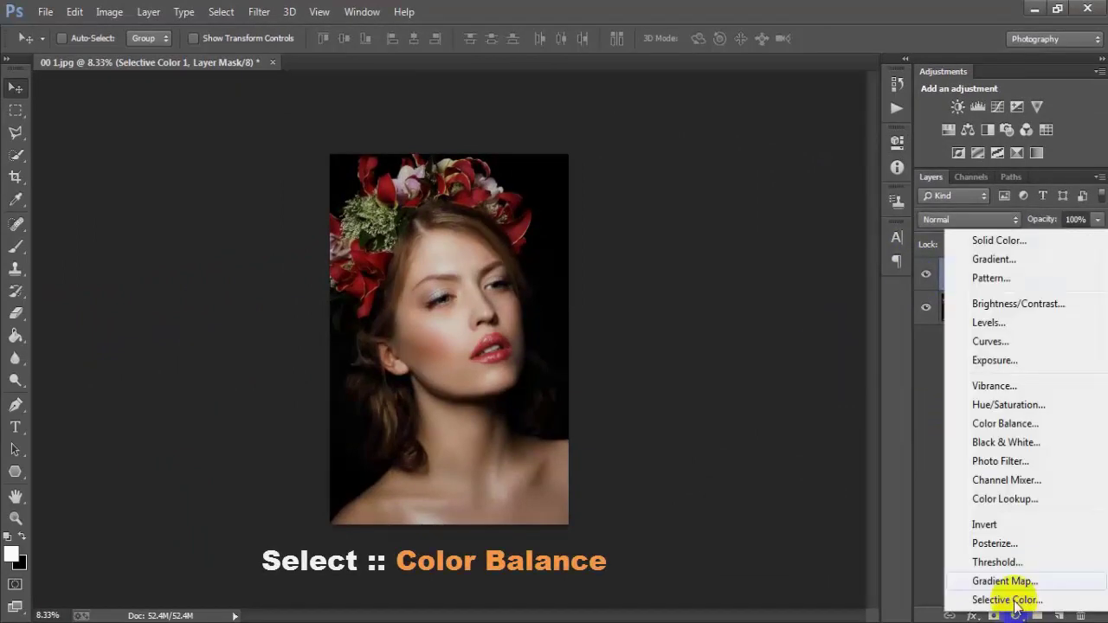
pyautogui.click(1049, 424)
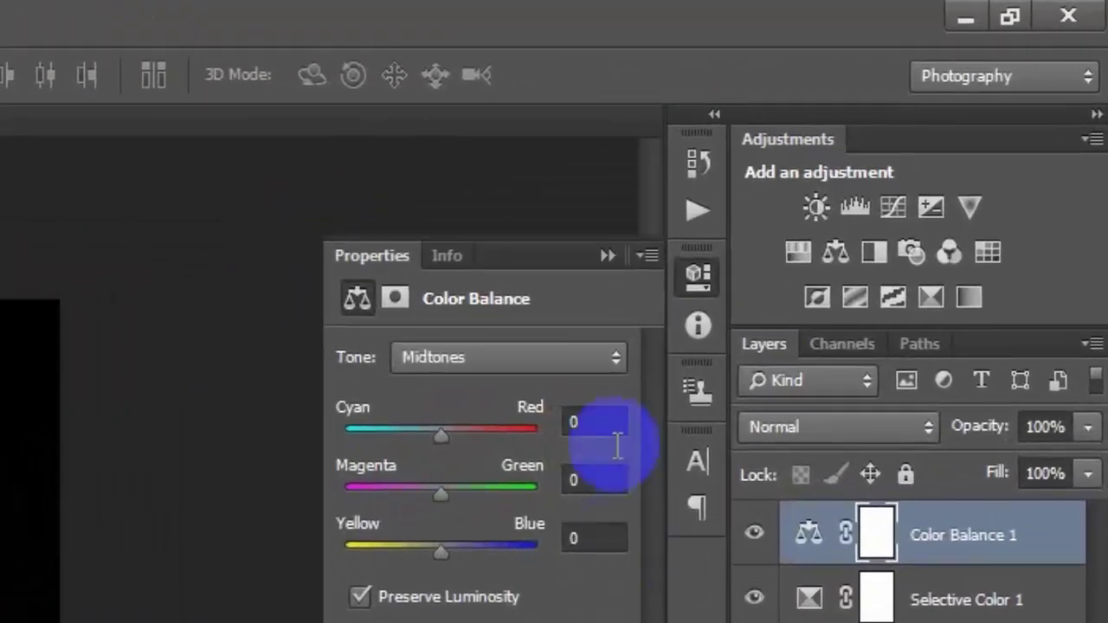
pyautogui.click(581, 358)
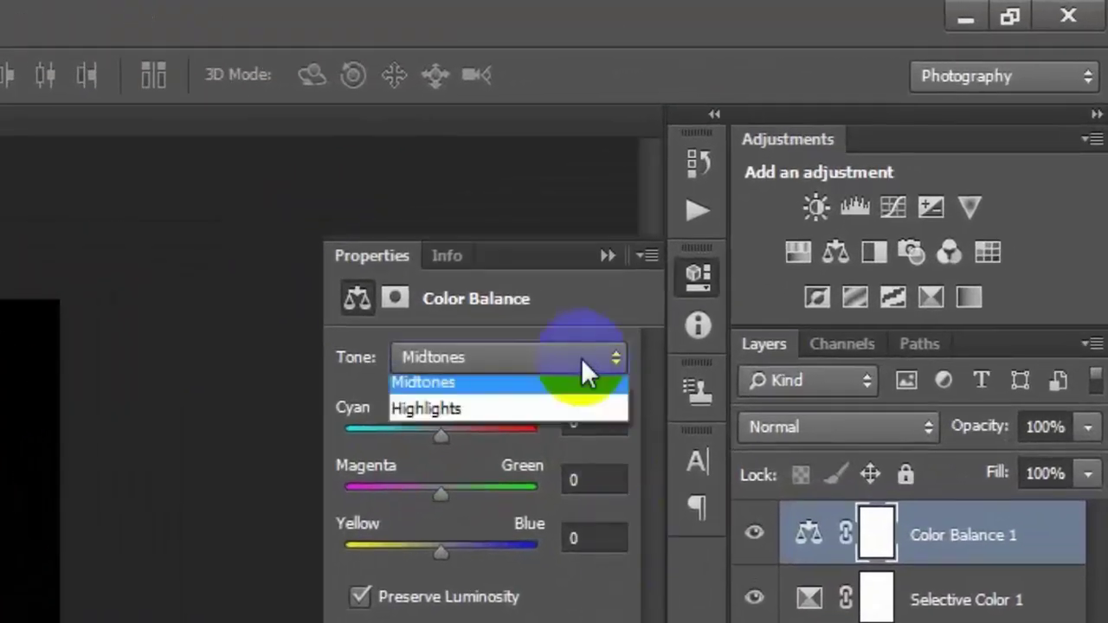
pyautogui.click(540, 425)
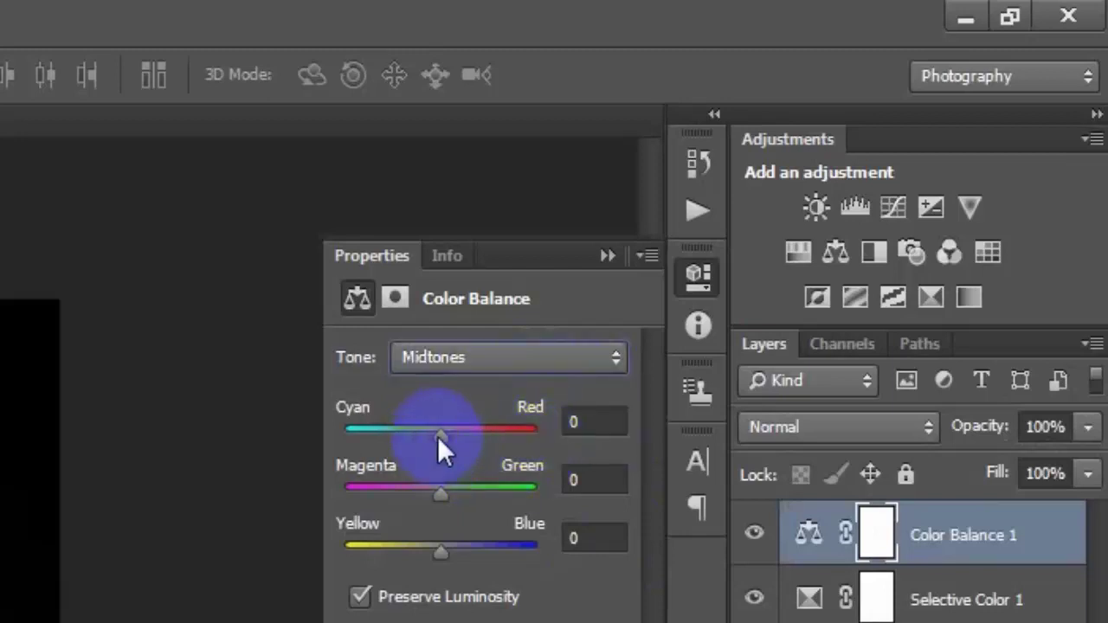
pyautogui.moveTo(439, 435); pyautogui.dragTo(437, 436)
pyautogui.moveTo(444, 490); pyautogui.dragTo(436, 491)
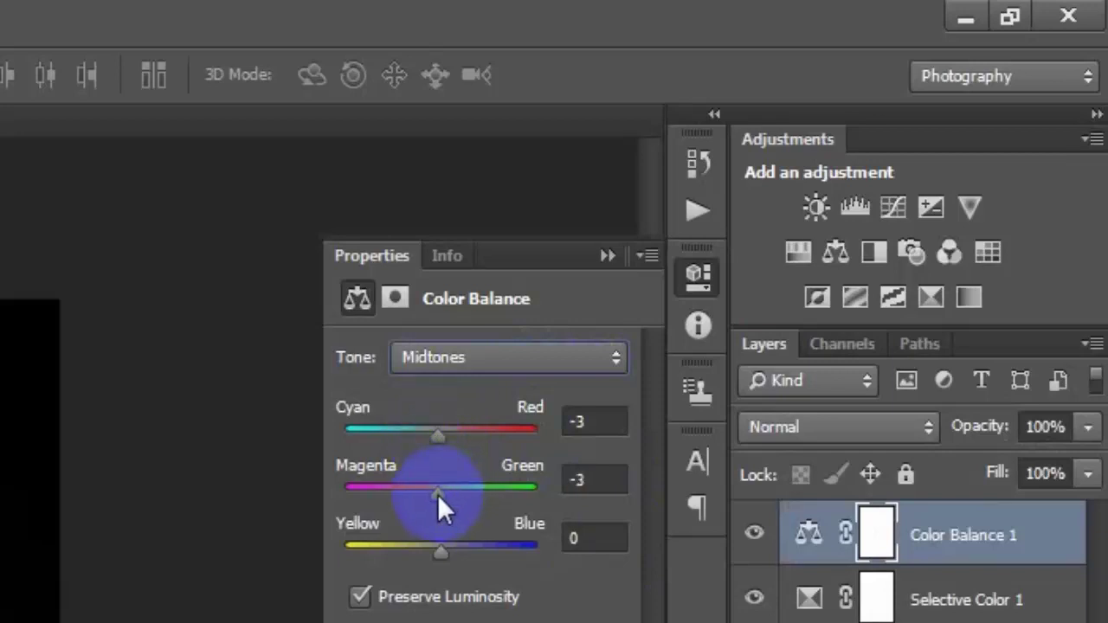
pyautogui.moveTo(433, 551); pyautogui.dragTo(437, 554)
pyautogui.moveTo(436, 494); pyautogui.dragTo(437, 494)
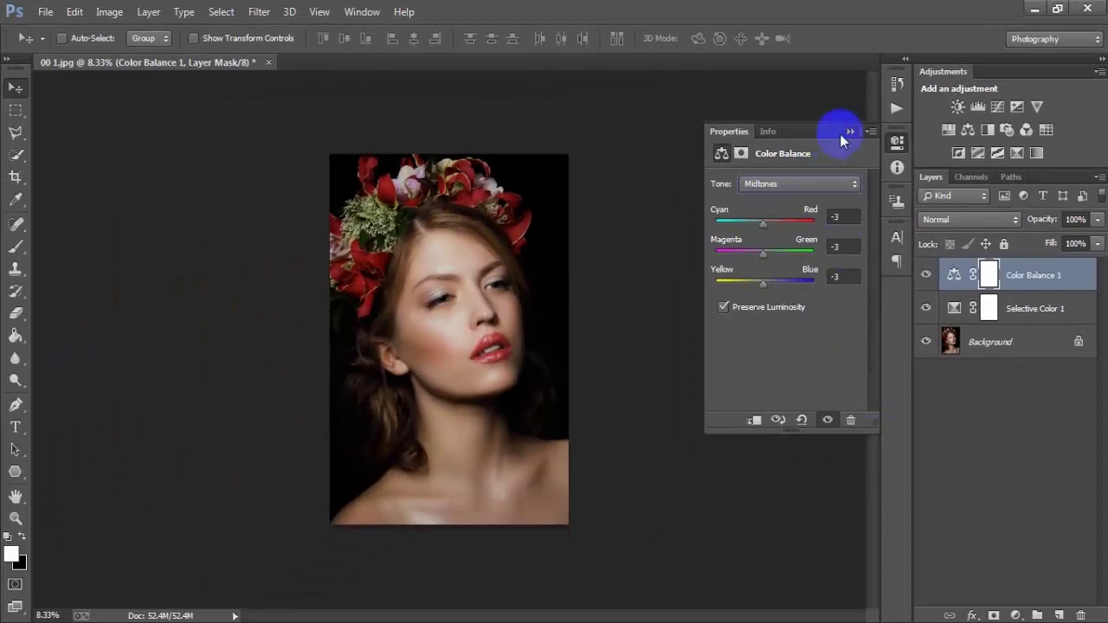
pyautogui.click(849, 132)
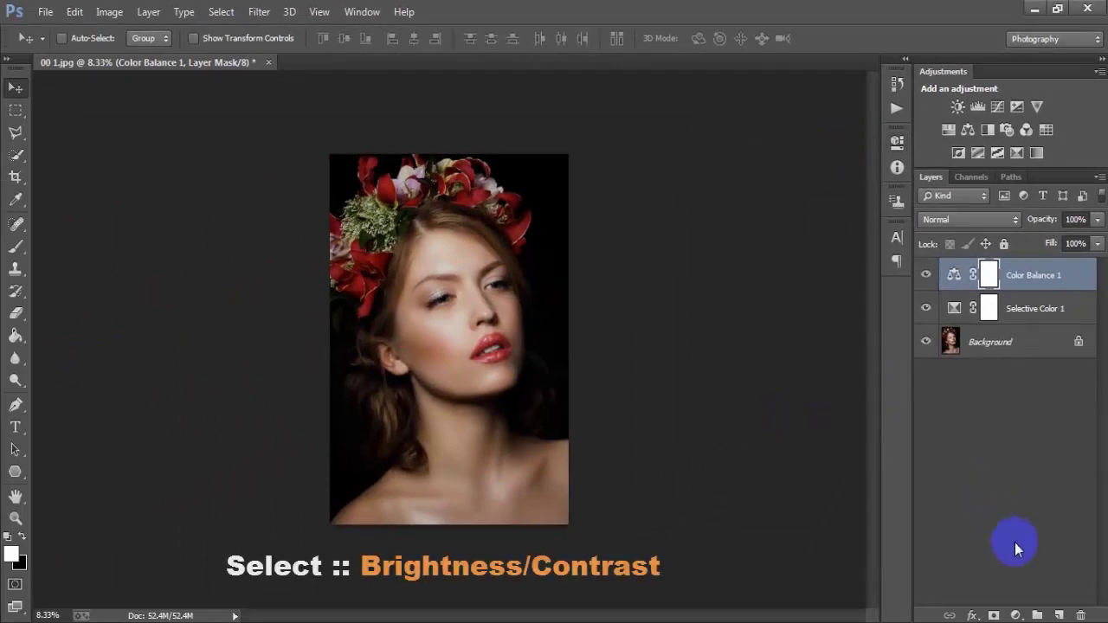
# Add a Brightness/Contrast layer with Use Legacy on and Contrast set to 5
pyautogui.click(1017, 615)
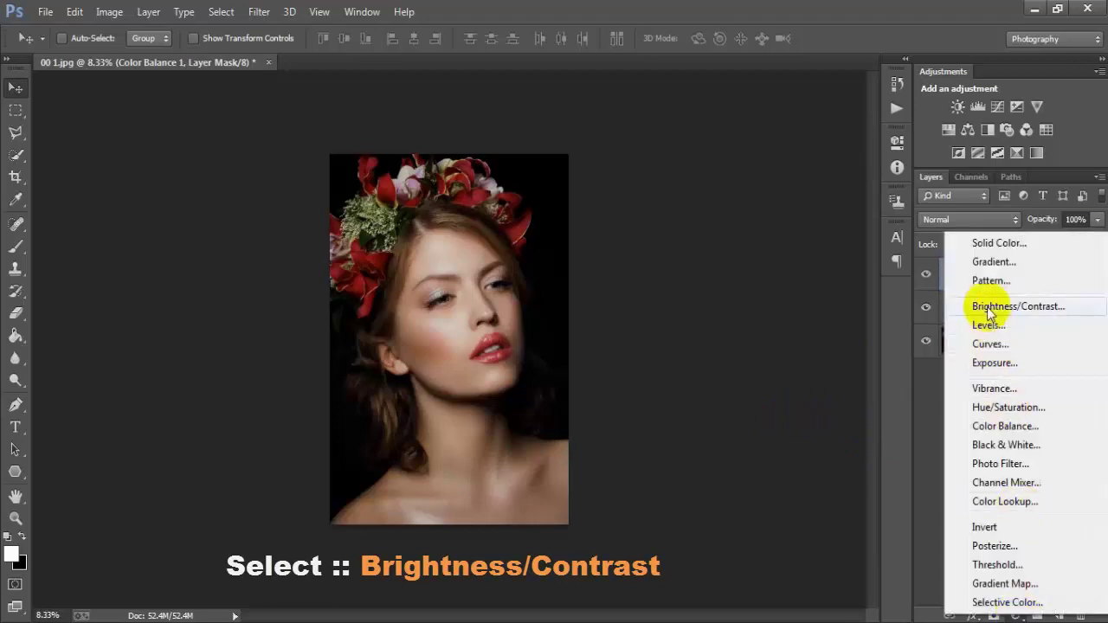
pyautogui.click(1060, 310)
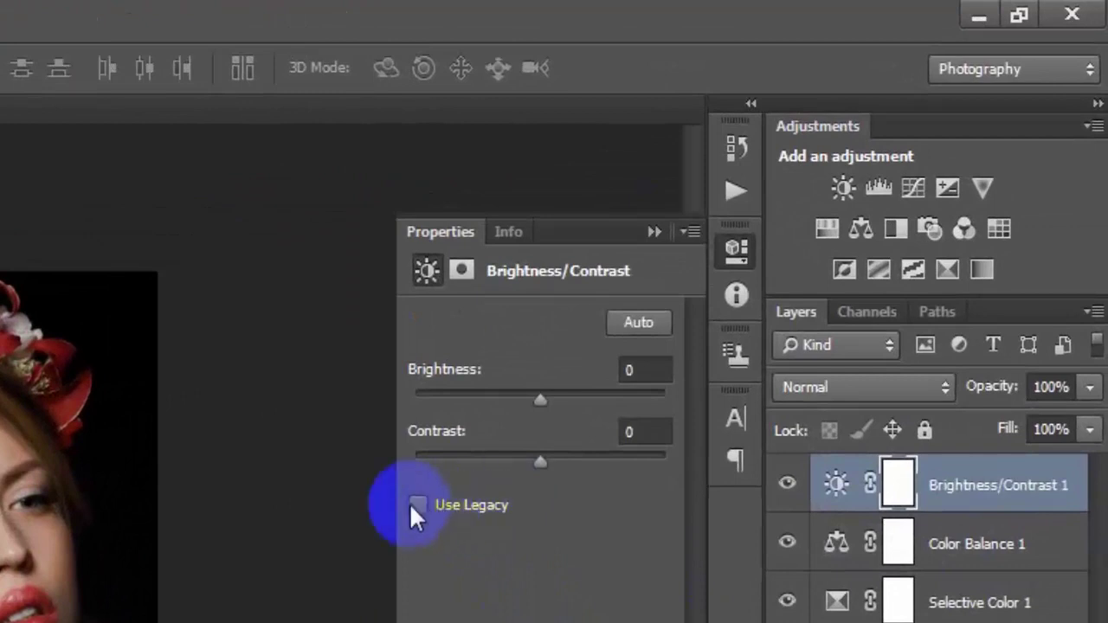
pyautogui.click(416, 506)
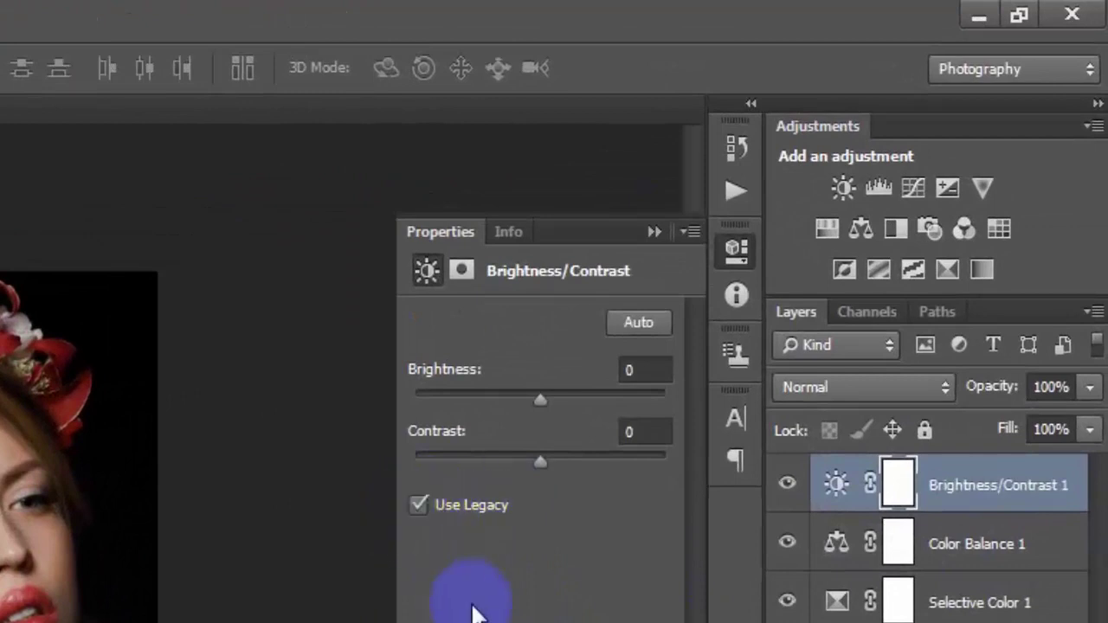
pyautogui.moveTo(538, 460); pyautogui.dragTo(546, 462)
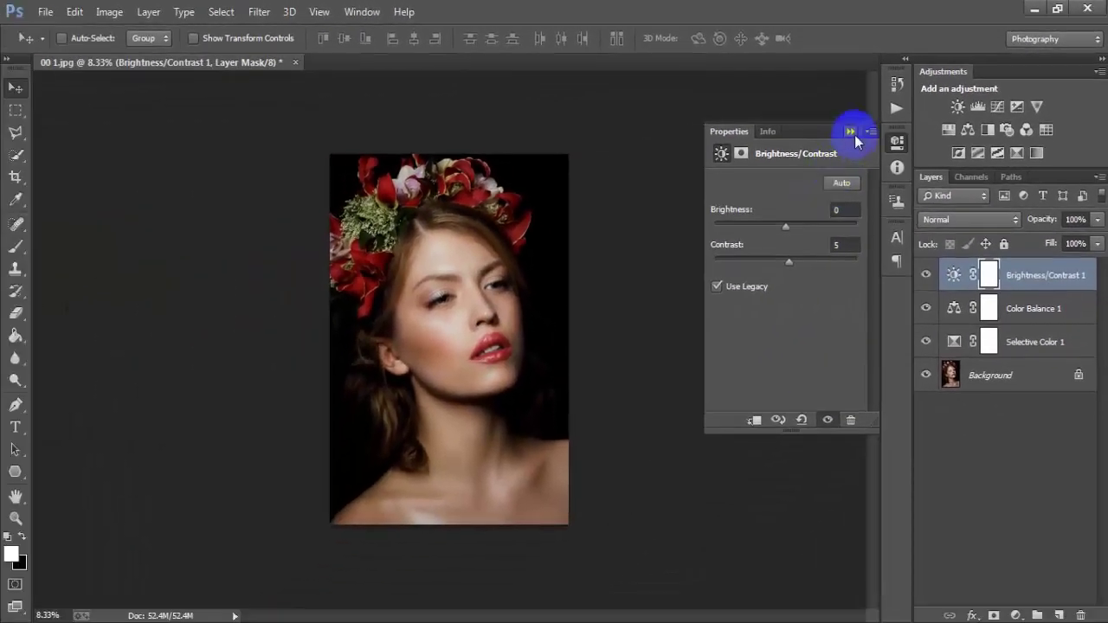
pyautogui.click(850, 131)
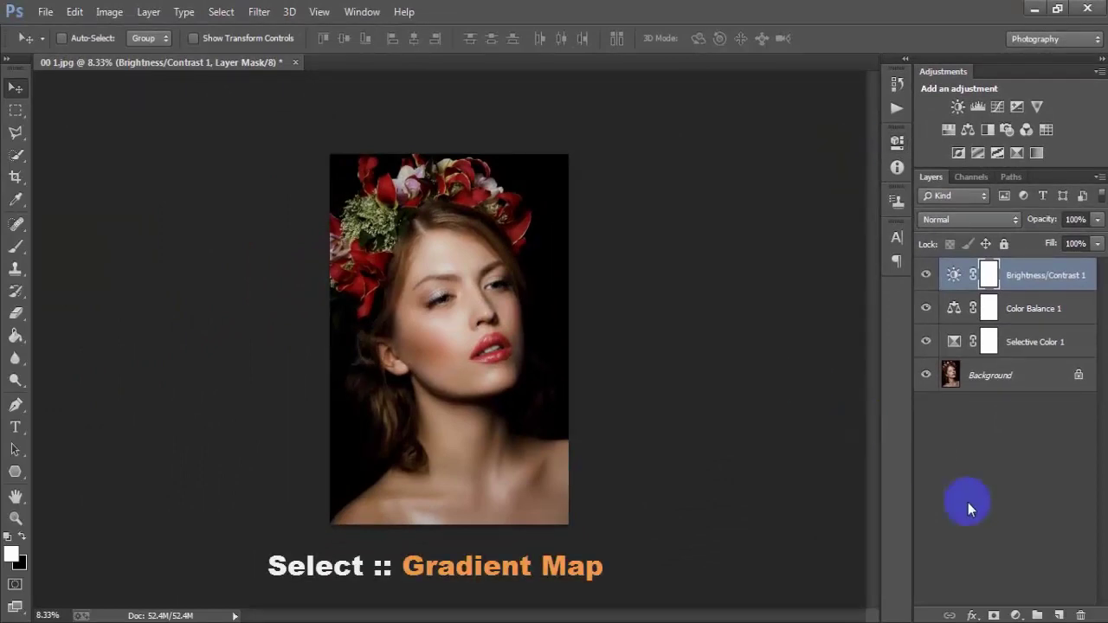
# Add a Gradient Map layer using Sepia Antique from the Photographic Toning presets
pyautogui.click(1016, 616)
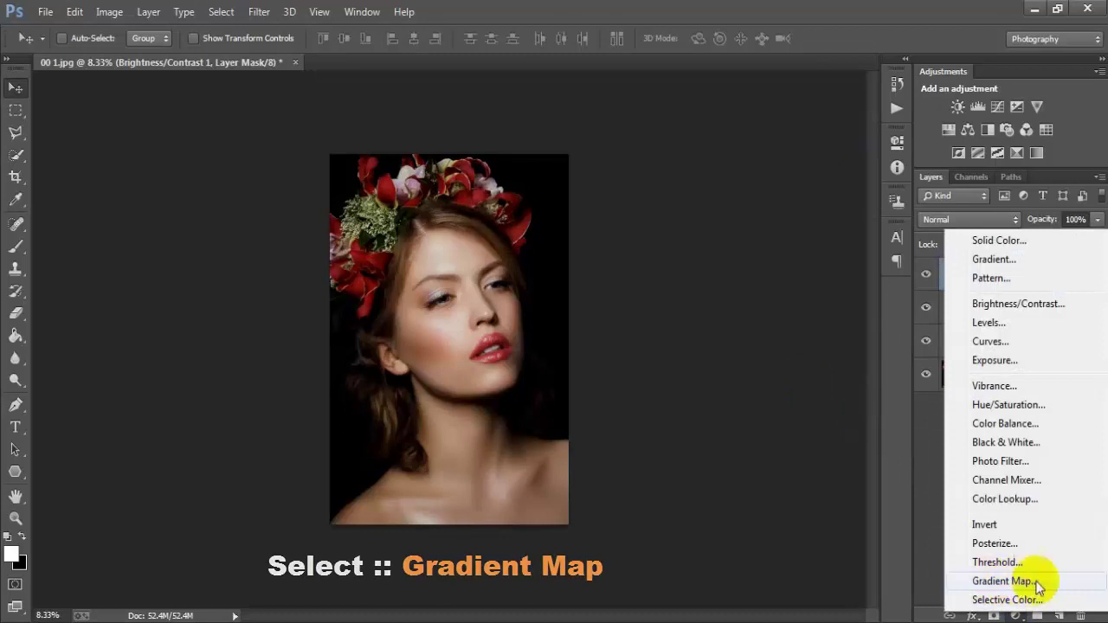
pyautogui.click(1035, 583)
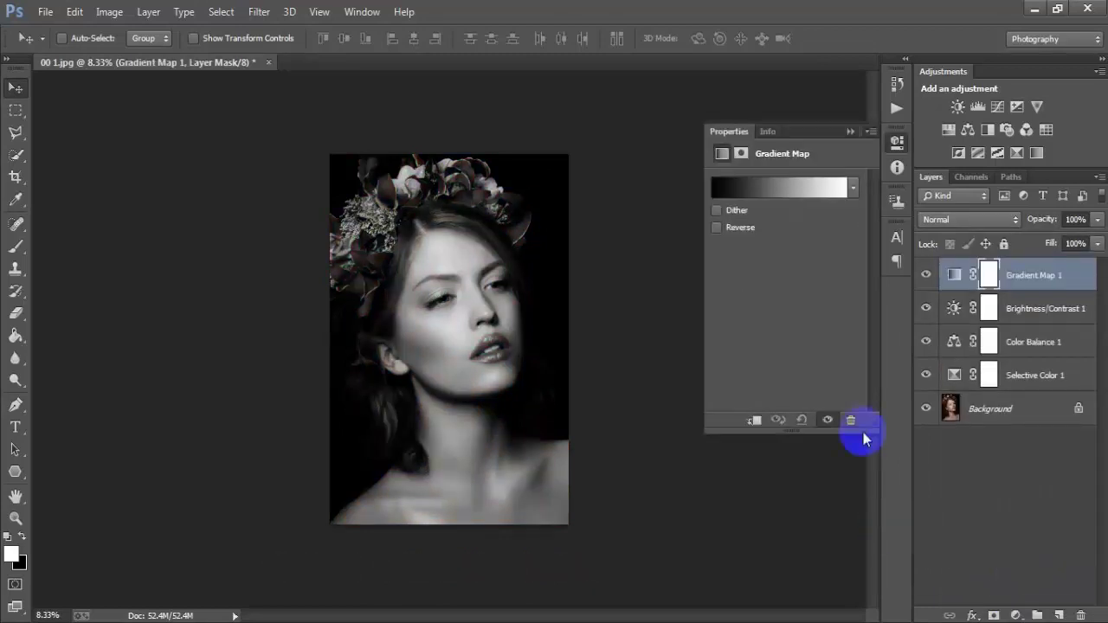
pyautogui.click(826, 189)
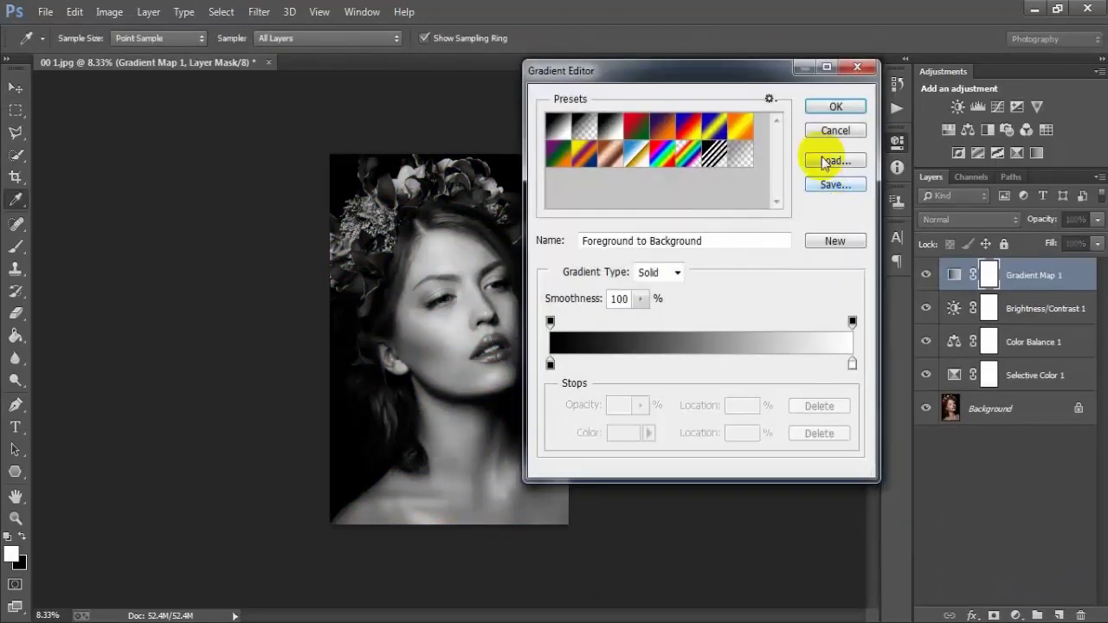
pyautogui.click(768, 101)
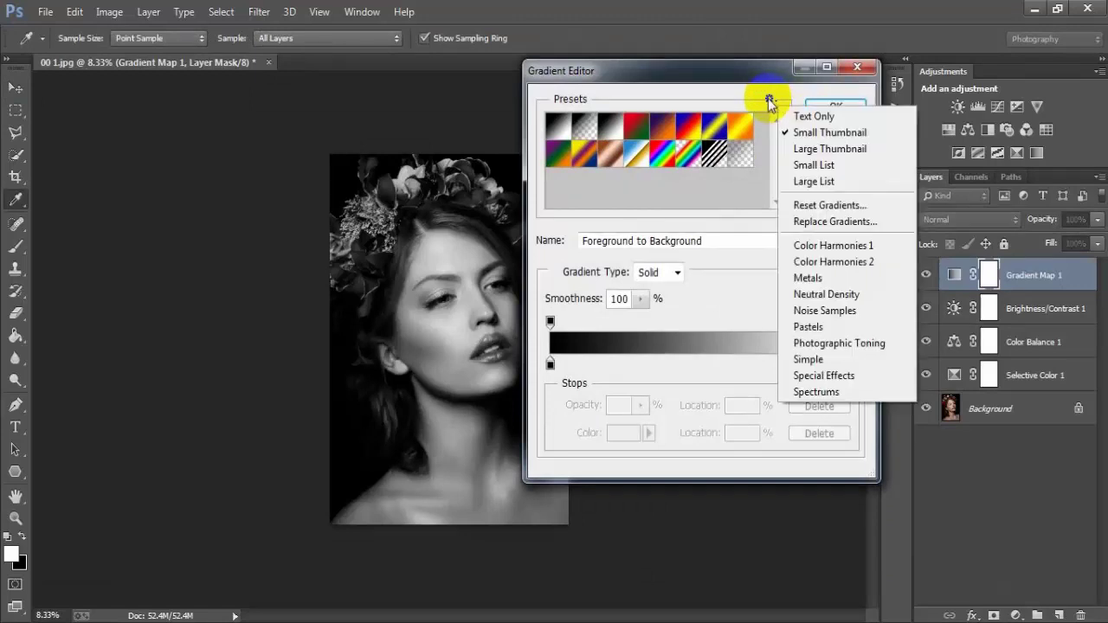
pyautogui.click(896, 345)
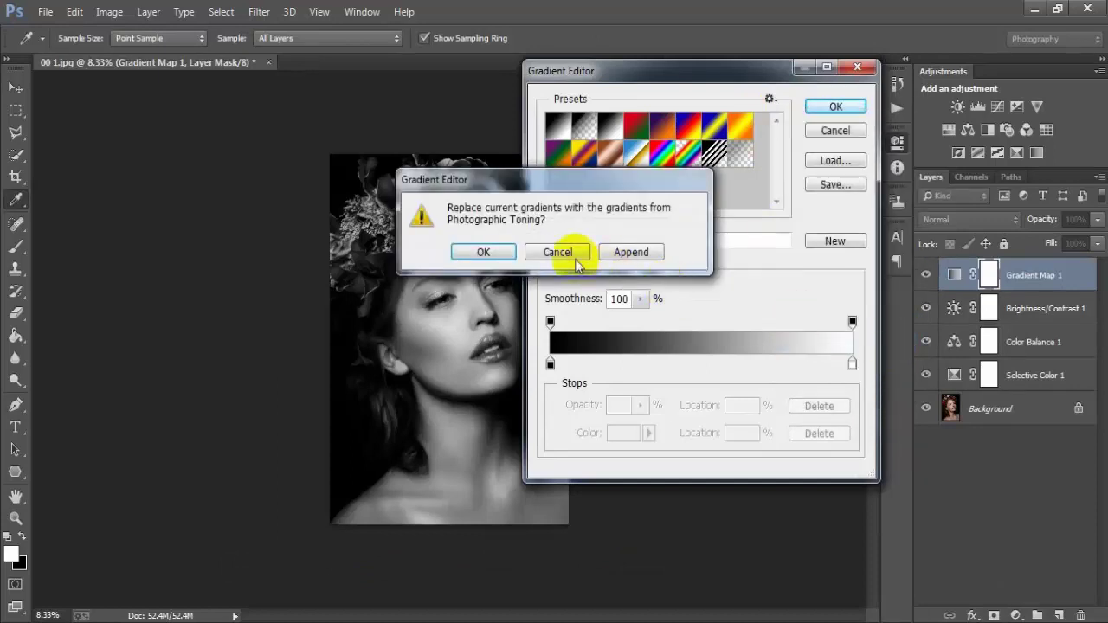
pyautogui.click(483, 252)
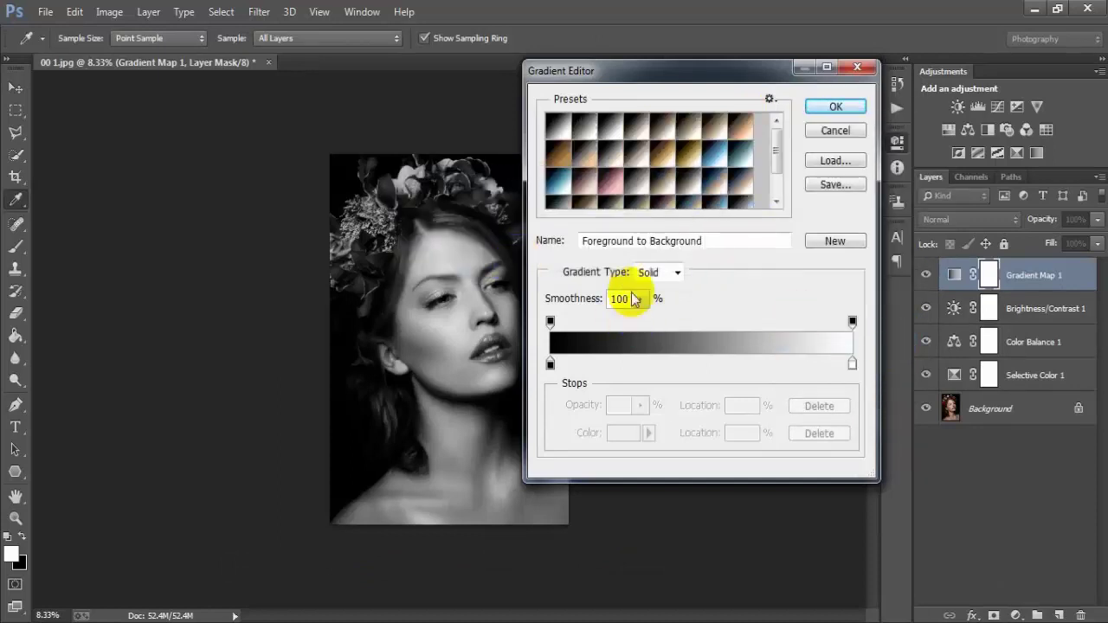
pyautogui.click(558, 158)
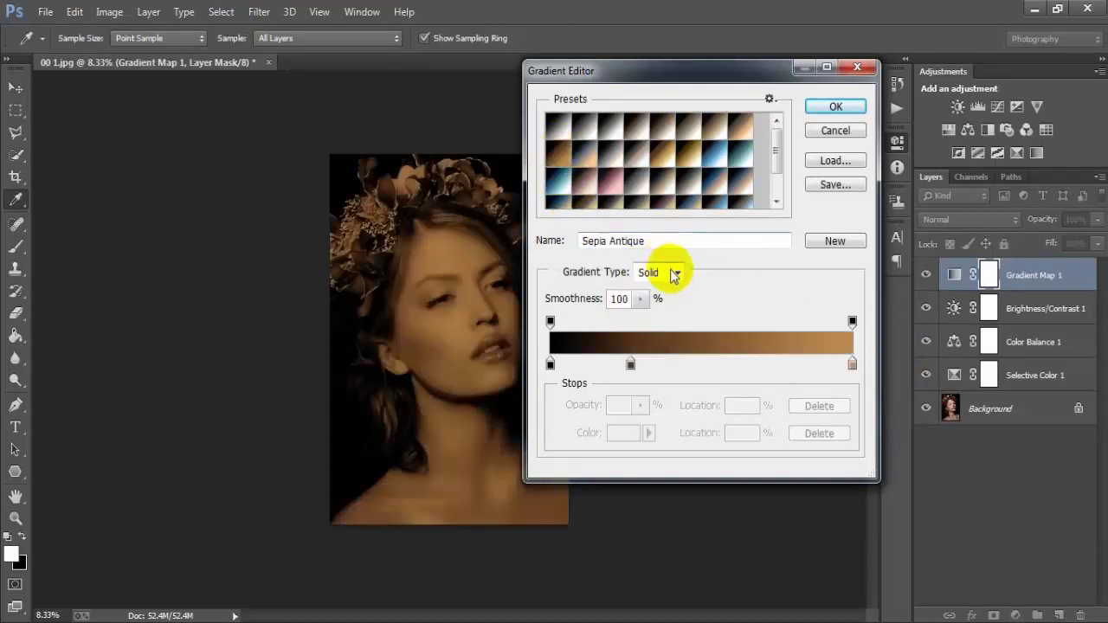
pyautogui.click(830, 110)
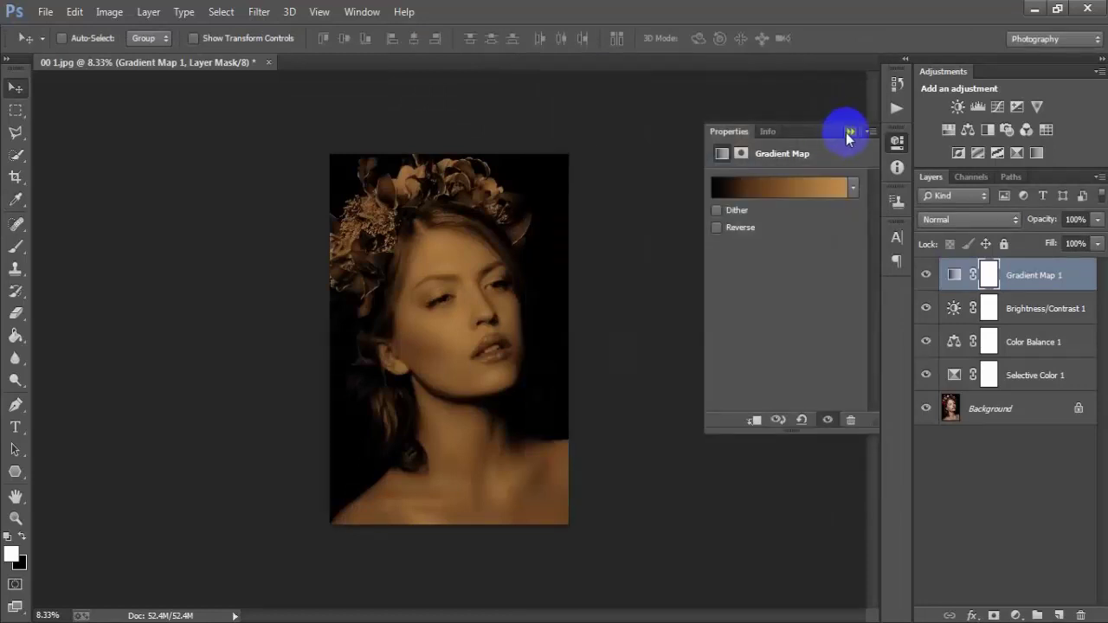
pyautogui.click(848, 132)
pyautogui.click(923, 275)
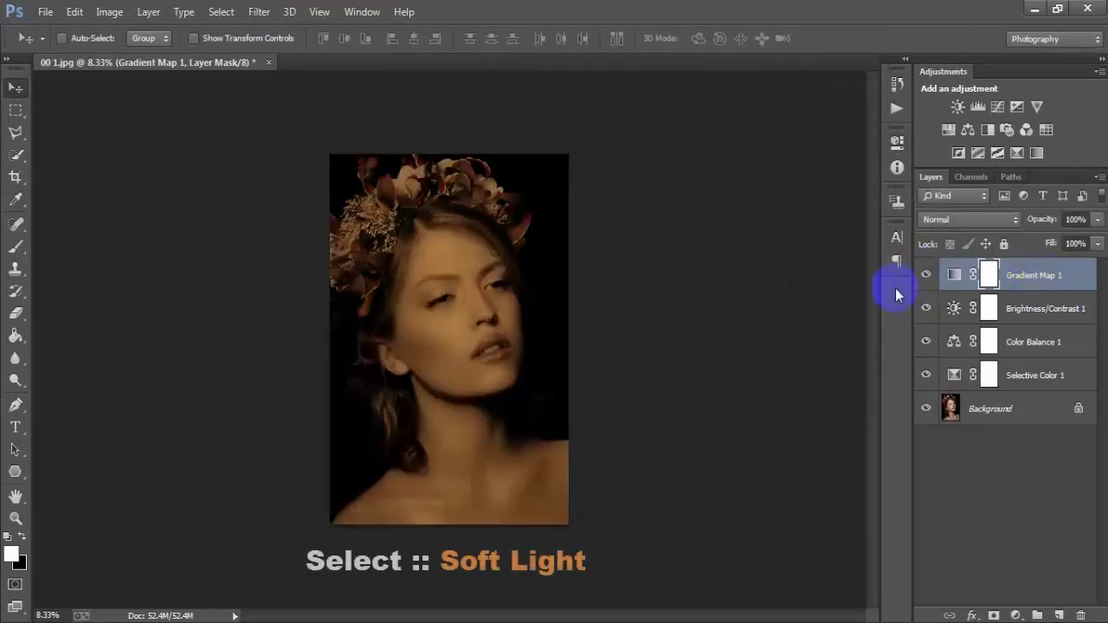
# Blend the Gradient Map in Soft Light at 70% opacity and compare it off and on
pyautogui.click(959, 220)
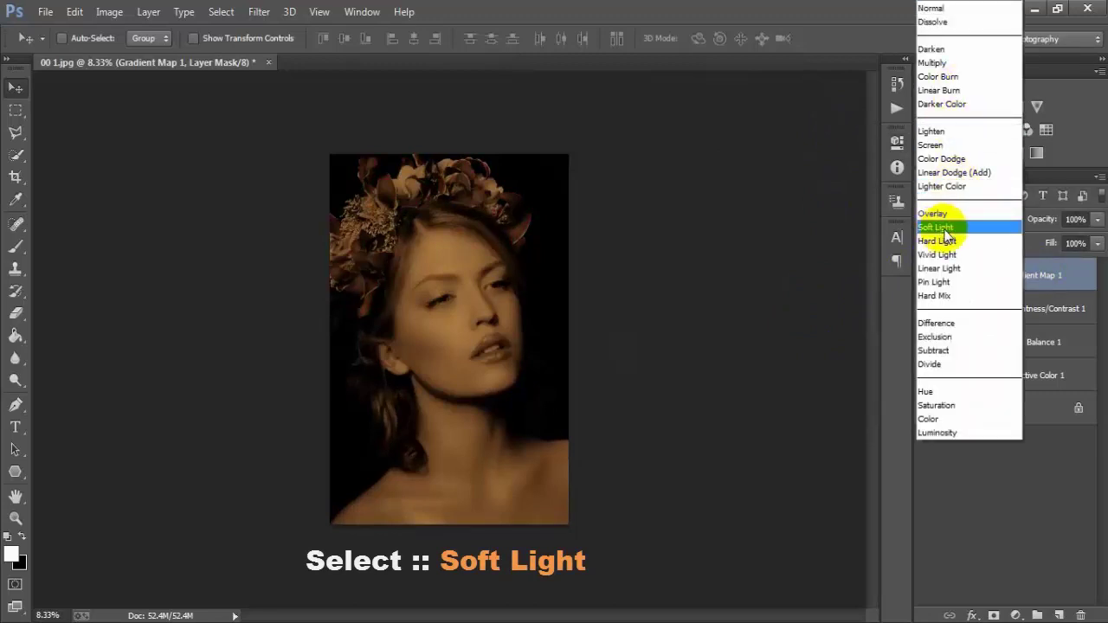
pyautogui.click(944, 228)
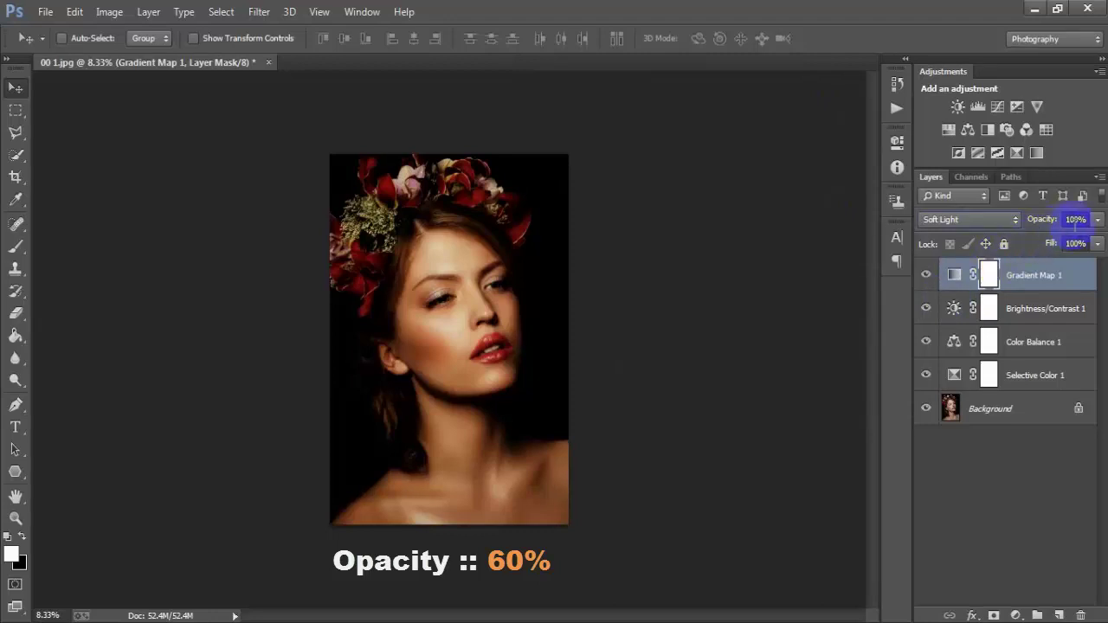
pyautogui.click(1097, 221)
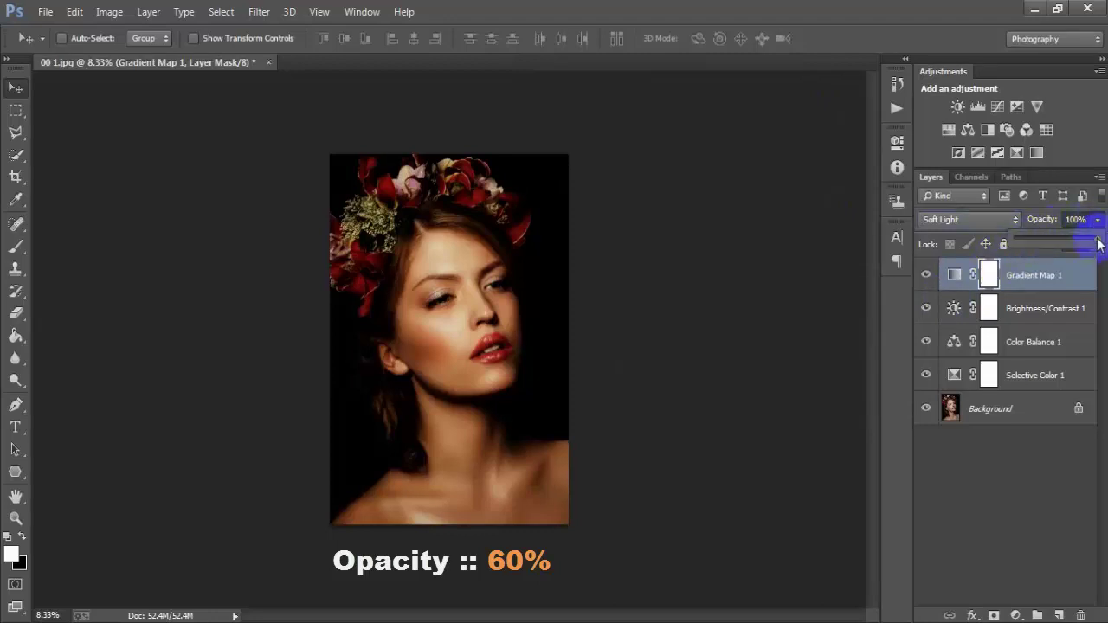
pyautogui.moveTo(1097, 245); pyautogui.dragTo(1073, 244)
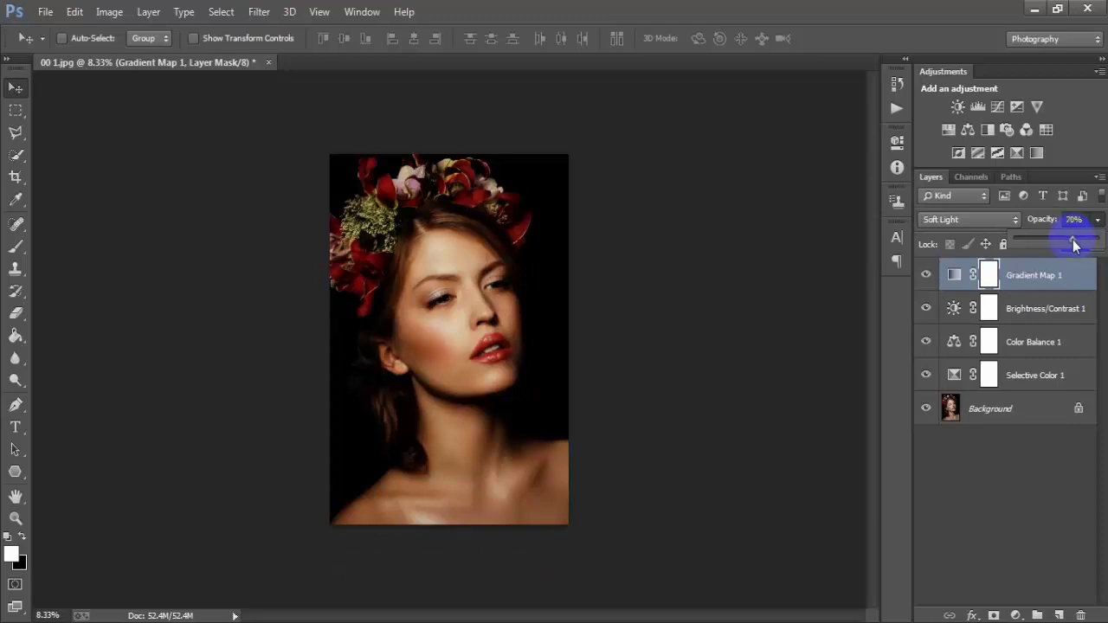
pyautogui.moveTo(1073, 245); pyautogui.dragTo(1073, 245)
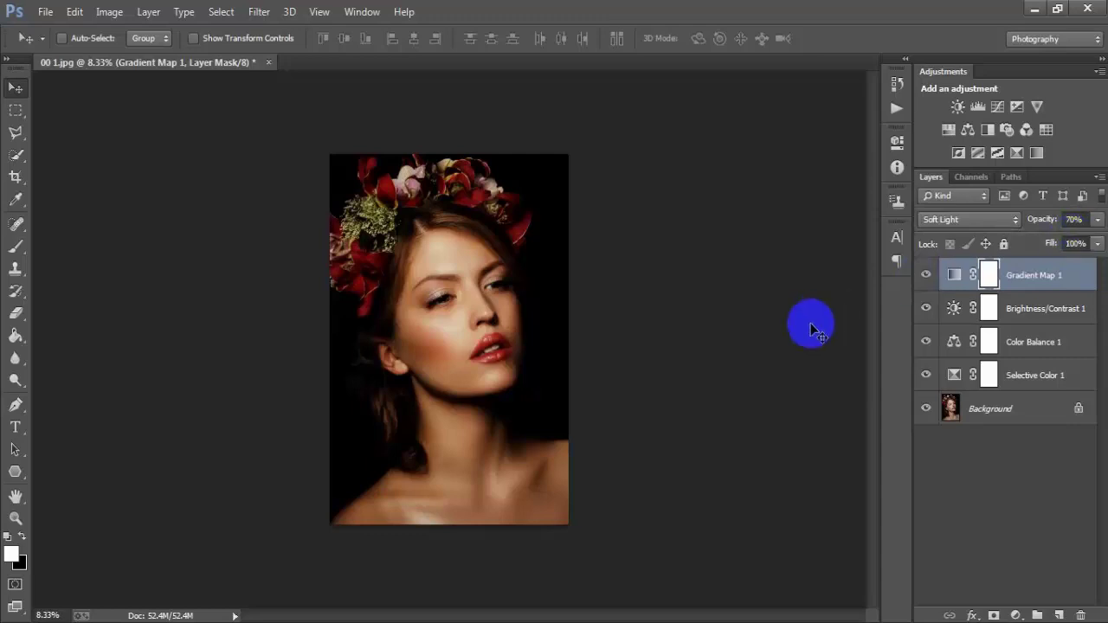
pyautogui.click(926, 275)
pyautogui.click(926, 276)
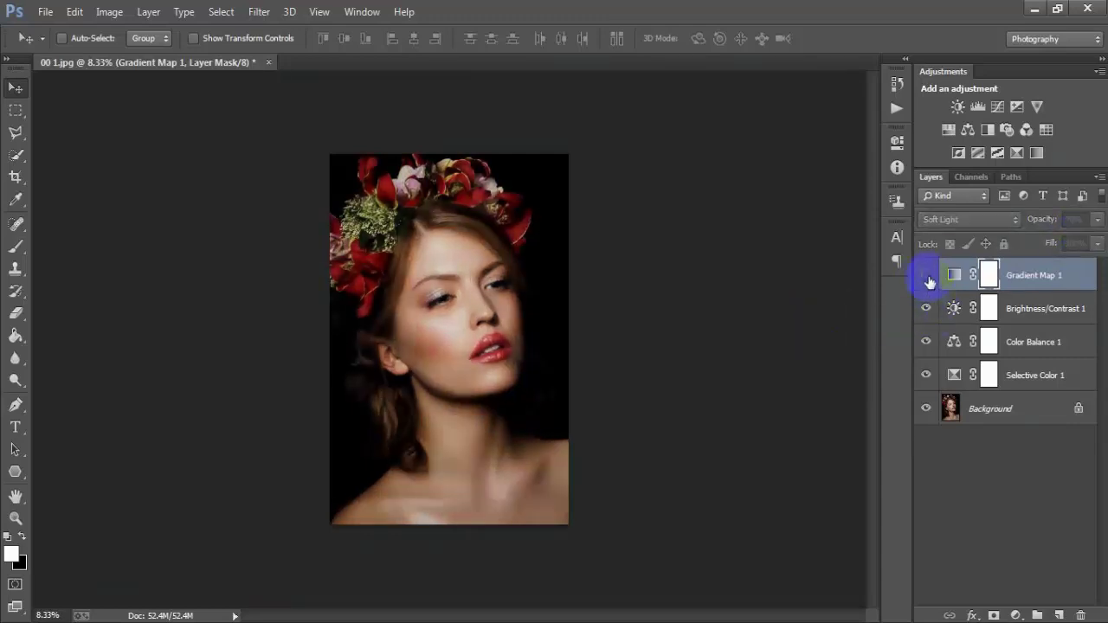
# Lower the Gradient Map opacity to 60% and compare it off and on again
pyautogui.click(1097, 224)
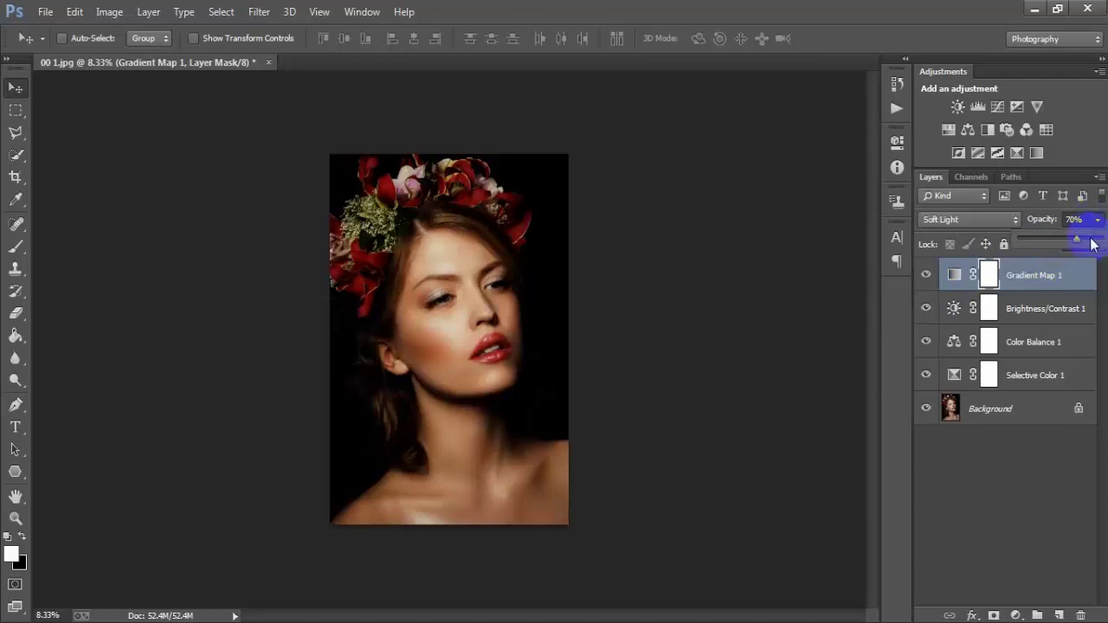
pyautogui.moveTo(1080, 245); pyautogui.dragTo(1075, 245)
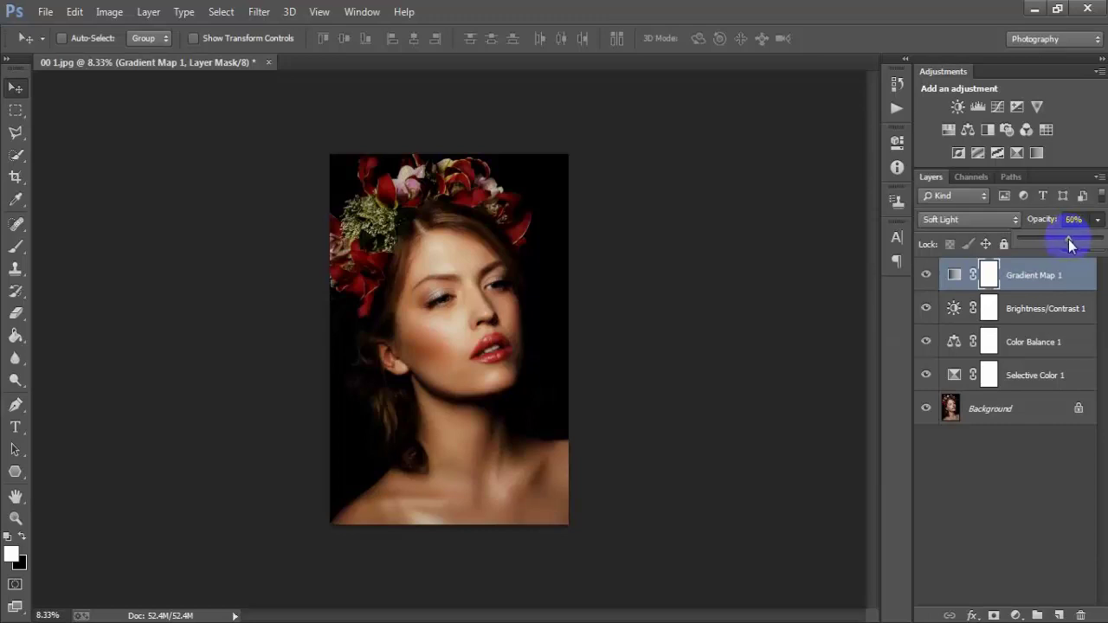
pyautogui.click(928, 277)
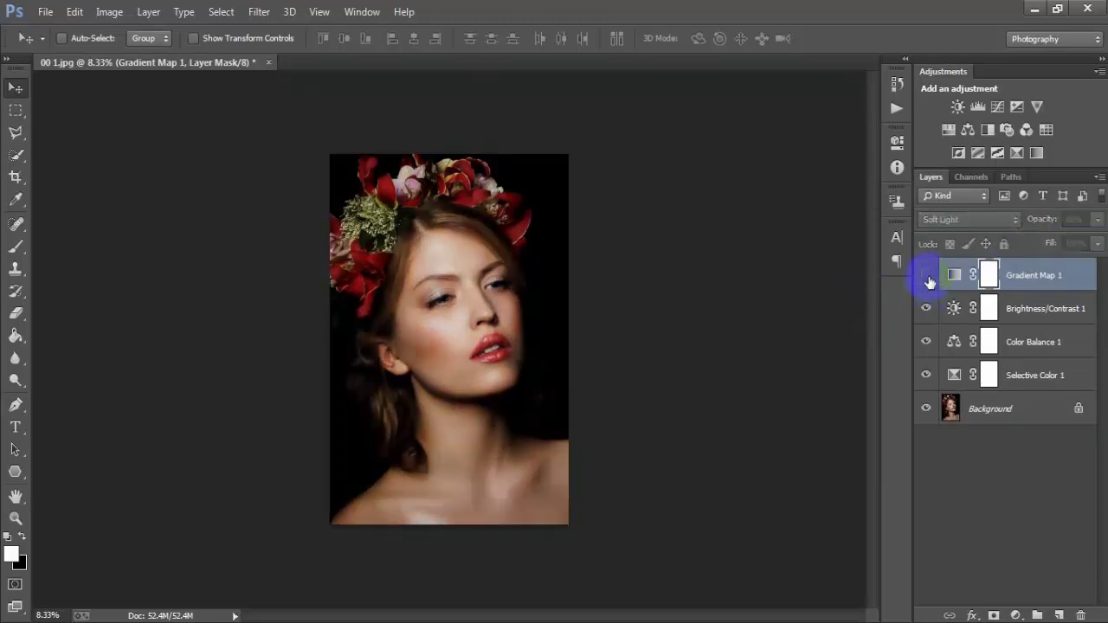
pyautogui.click(927, 276)
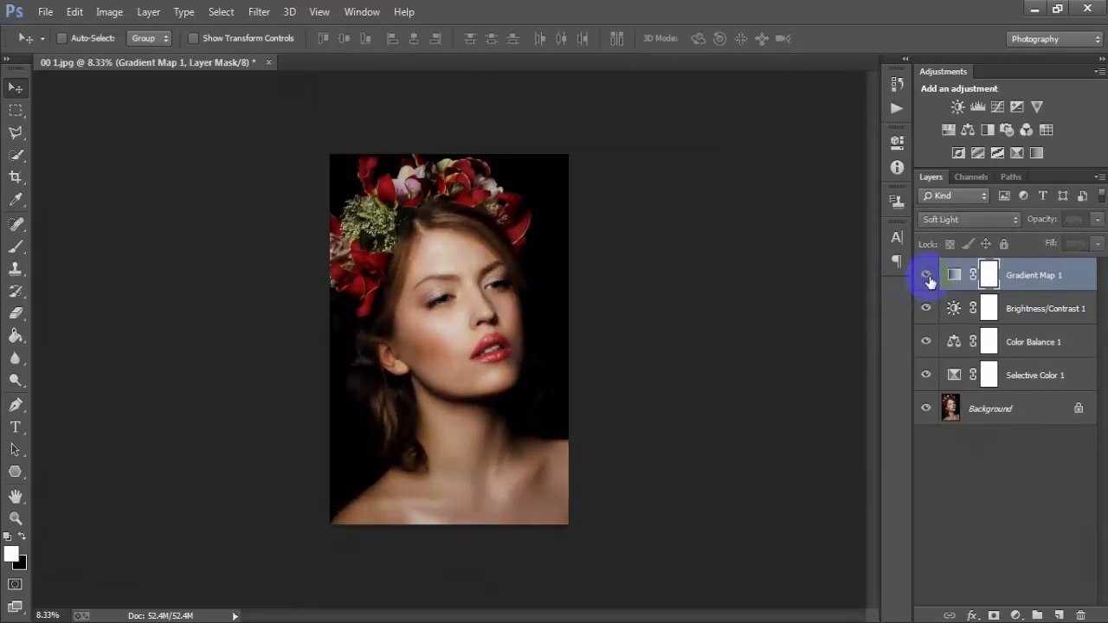
# Split the Gradient Map's Blend If Underlying Layer shadow slider at 8/102 and apply
pyautogui.doubleClick(1078, 275)
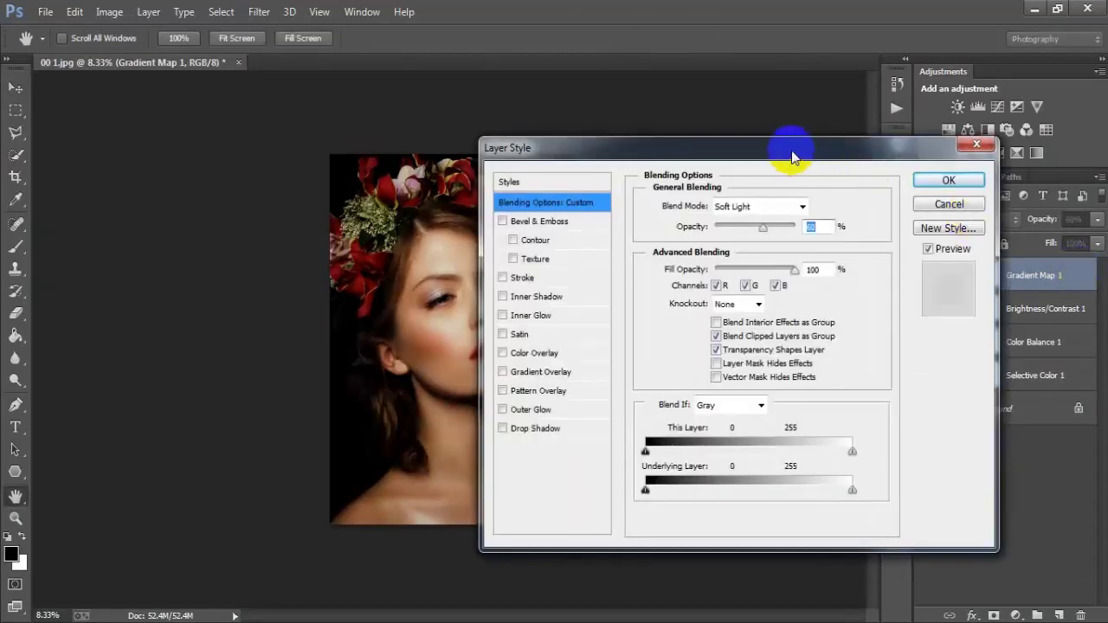
pyautogui.moveTo(786, 144); pyautogui.dragTo(774, 95)
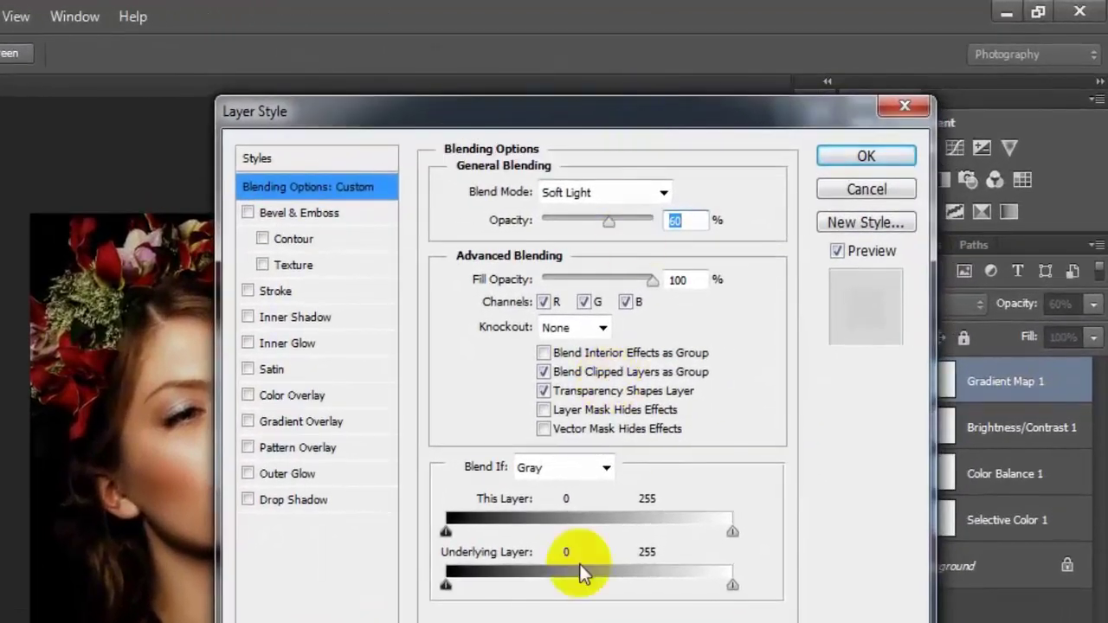
pyautogui.moveTo(445, 584); pyautogui.dragTo(549, 592)
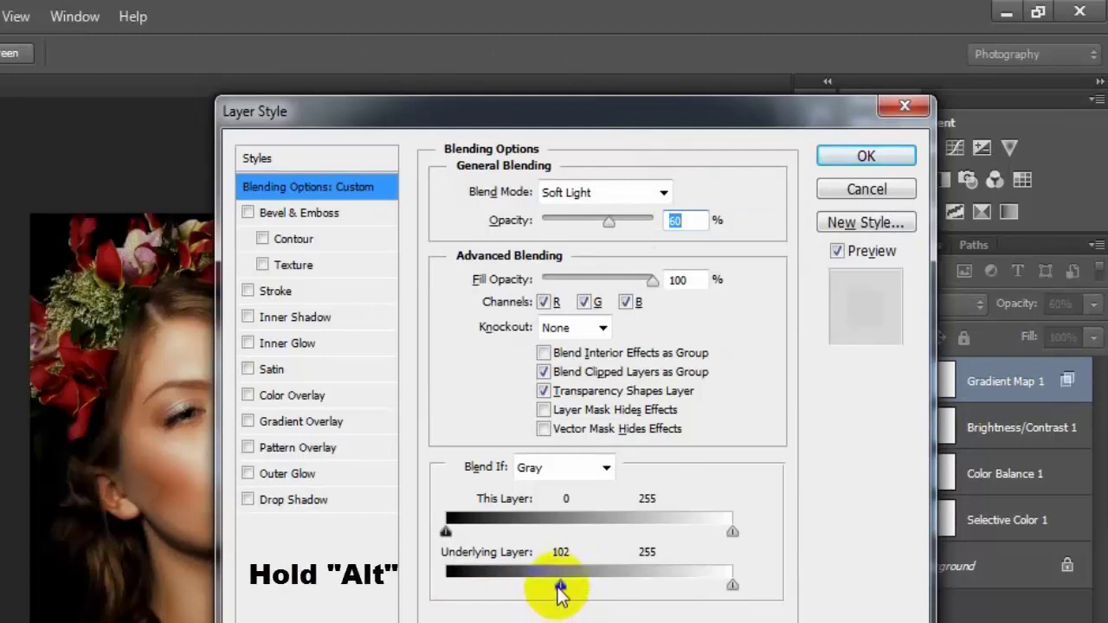
pyautogui.moveTo(559, 584); pyautogui.dragTo(472, 588)
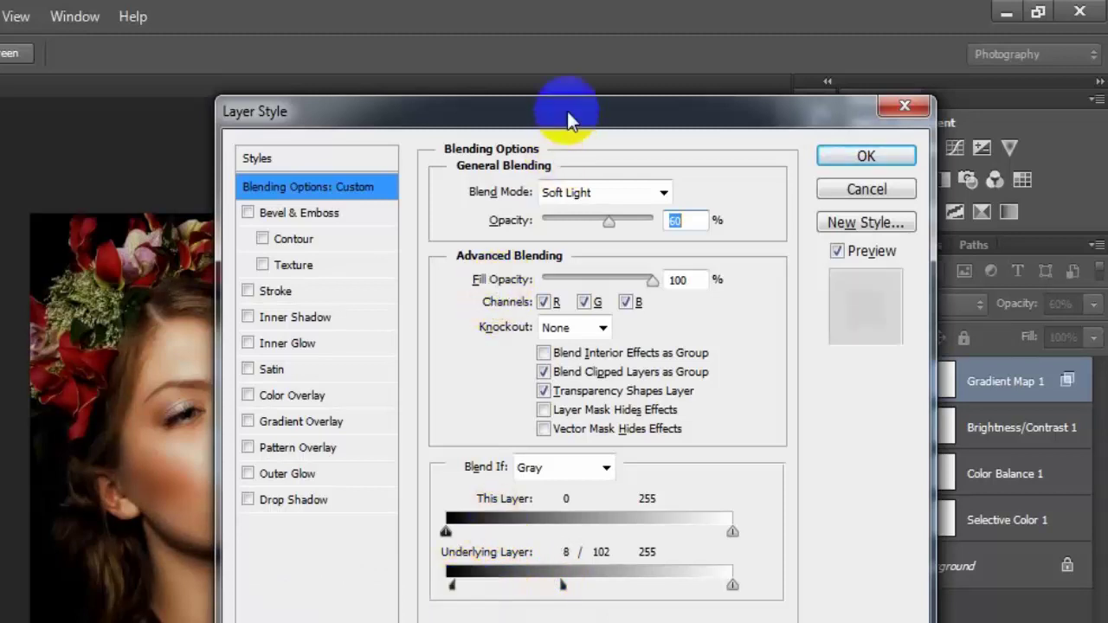
pyautogui.moveTo(567, 111); pyautogui.dragTo(668, 120)
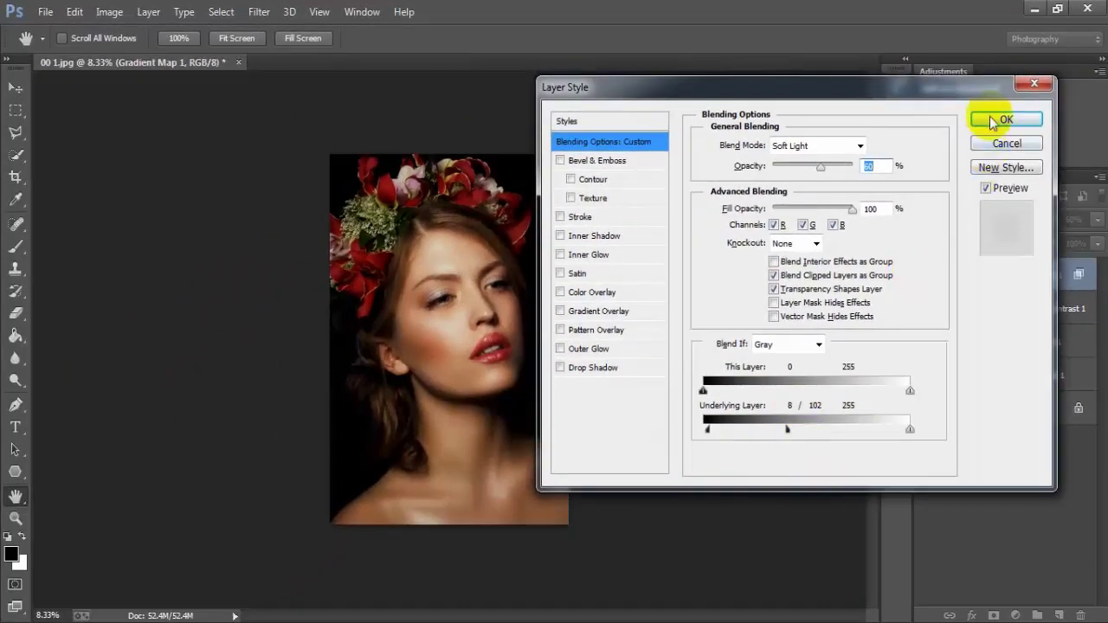
pyautogui.click(993, 122)
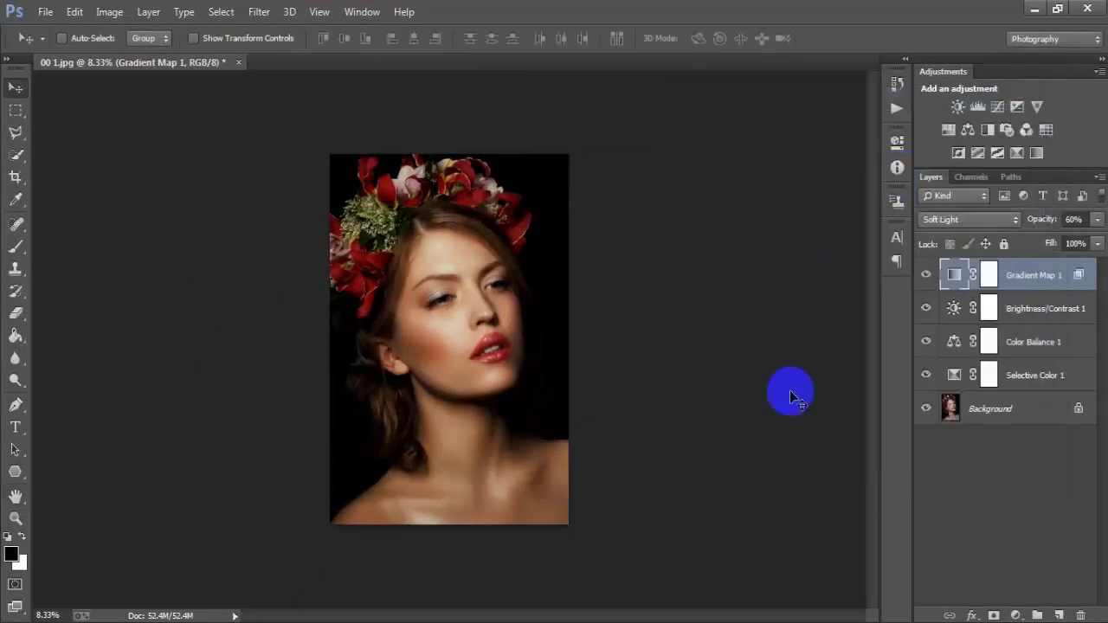
# Compare the Gradient Map off and on, then add a Photo Filter adjustment layer
pyautogui.click(926, 275)
pyautogui.click(926, 276)
pyautogui.click(926, 275)
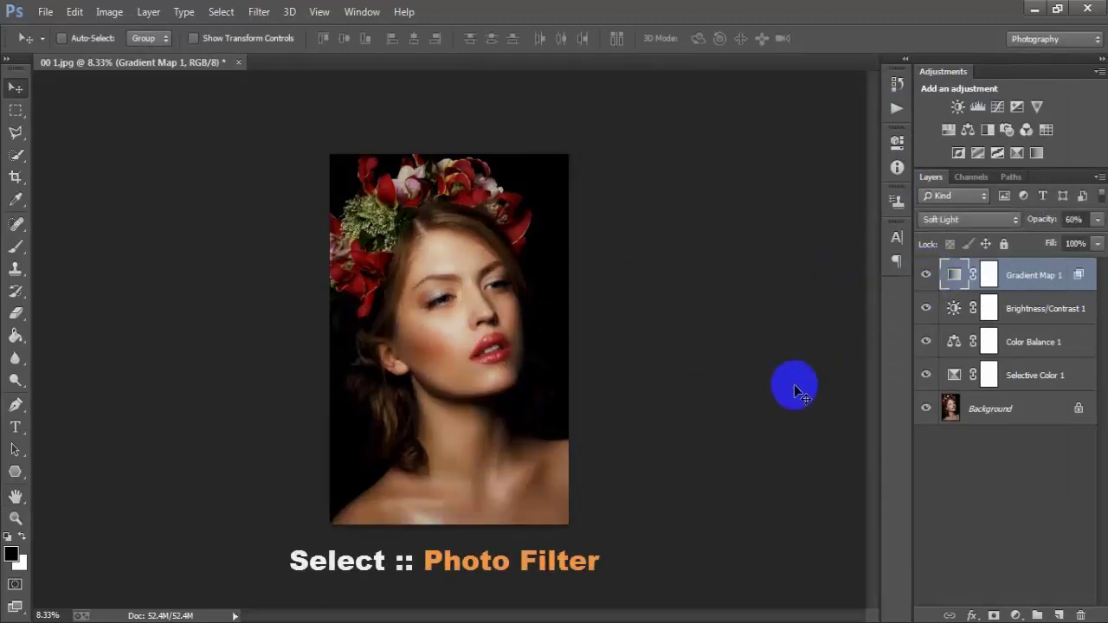
pyautogui.click(1020, 615)
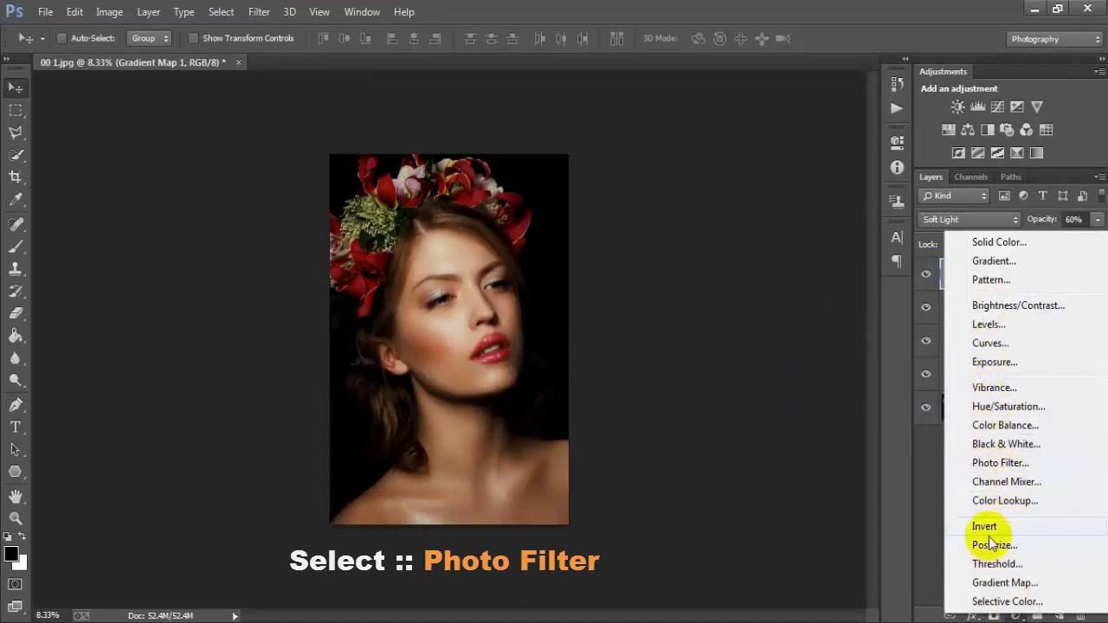
pyautogui.click(1048, 463)
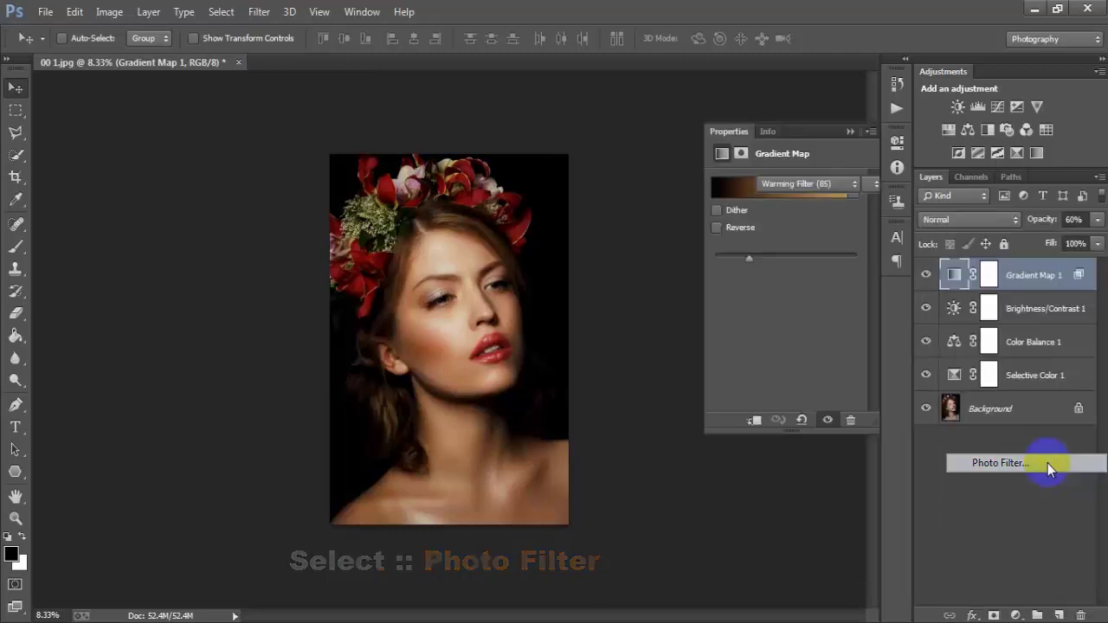
# Set the Photo Filter to Cooling Filter (82) at 5% density
pyautogui.click(850, 184)
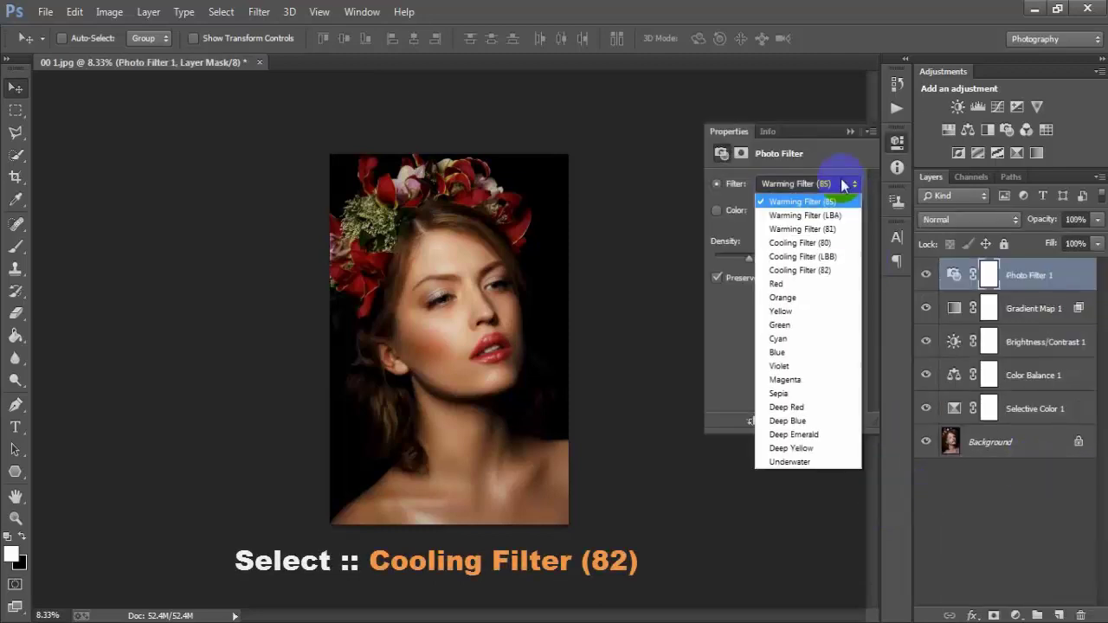
pyautogui.click(837, 275)
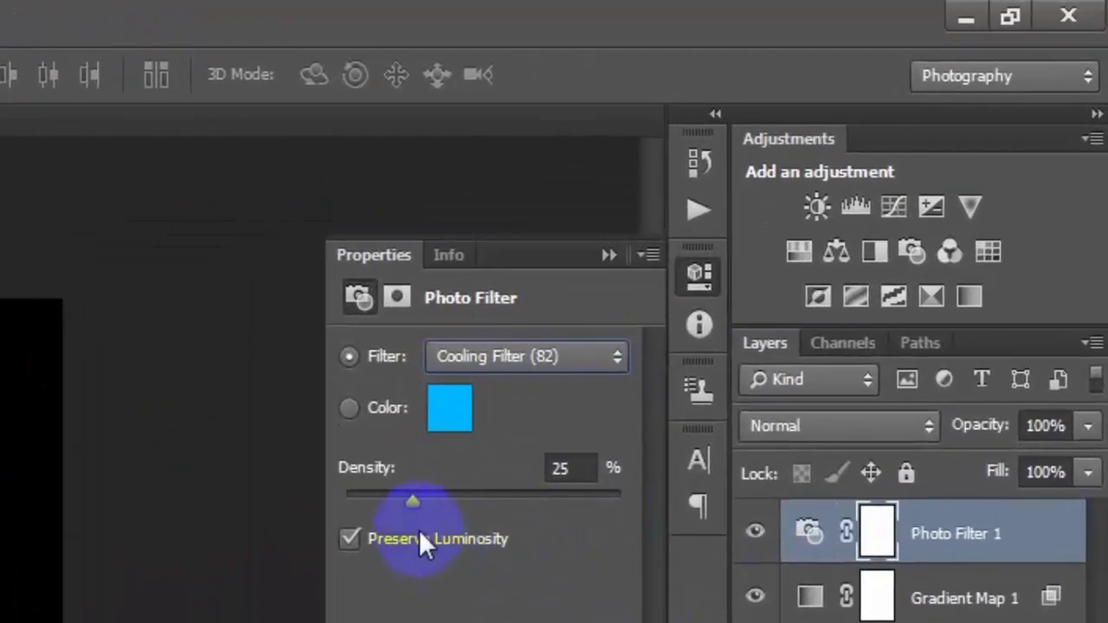
pyautogui.moveTo(410, 500); pyautogui.dragTo(356, 505)
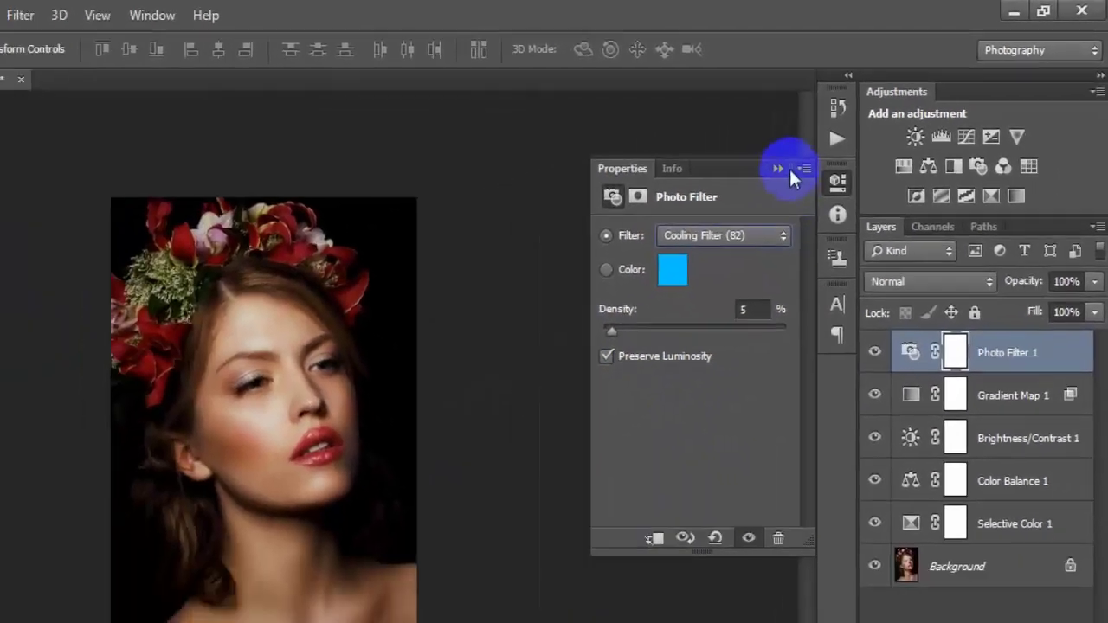
pyautogui.click(852, 131)
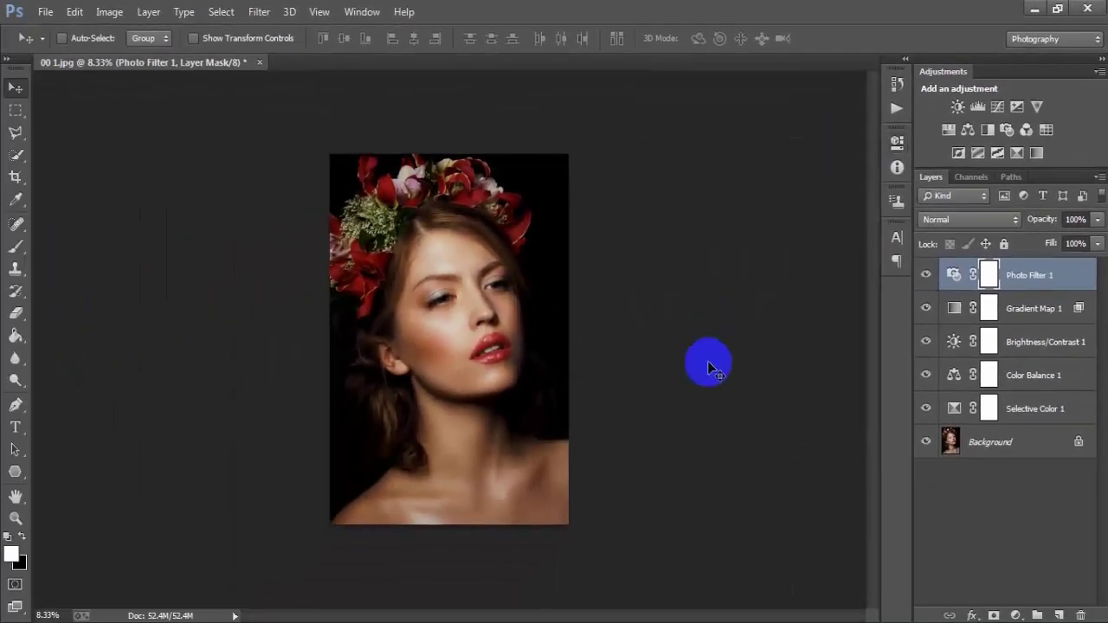
# Group the five adjustment layers as Group 1 and compare the grade zoomed in on the face
pyautogui.keyDown('shift'); pyautogui.click(1037, 411); pyautogui.keyUp('shift')
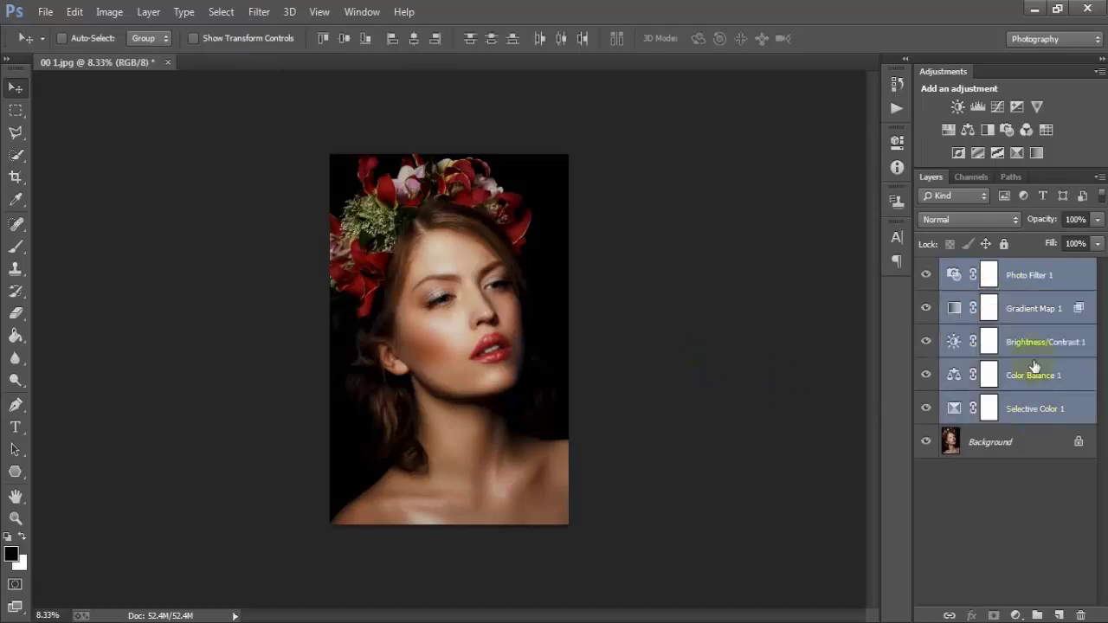
pyautogui.hotkey('ctrl', 'g')
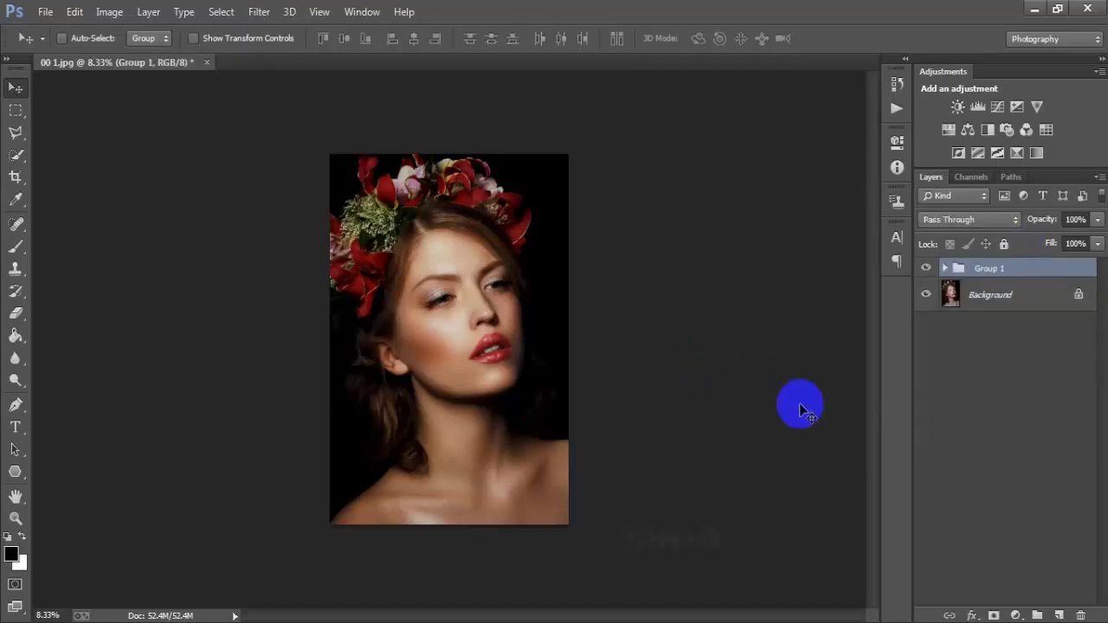
pyautogui.hotkey('ctrl', '+')
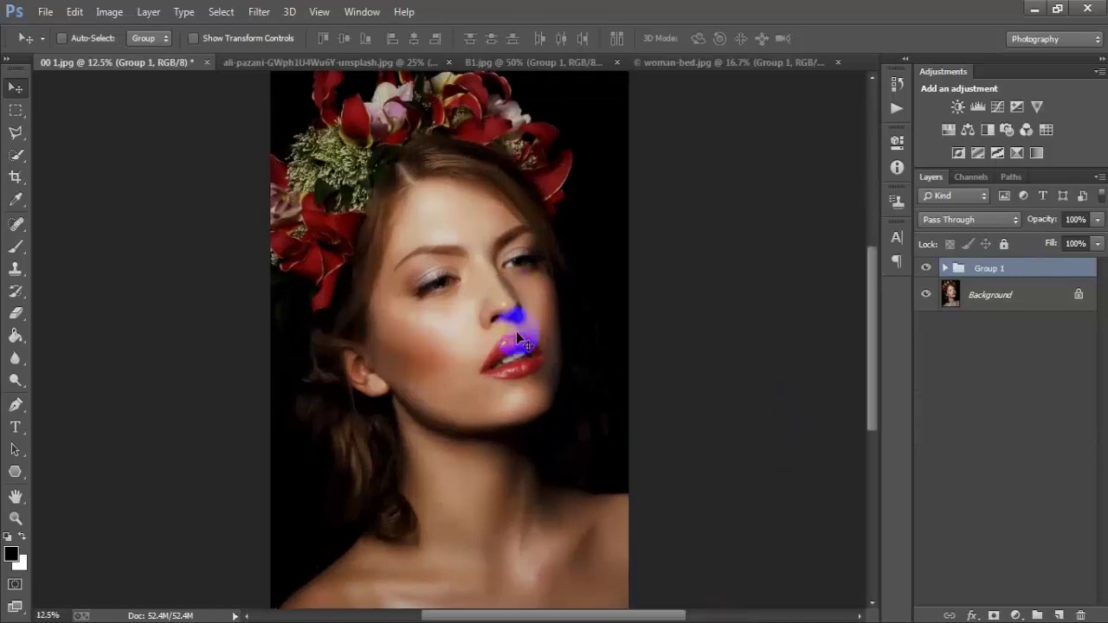
pyautogui.hotkey('ctrl', '+')
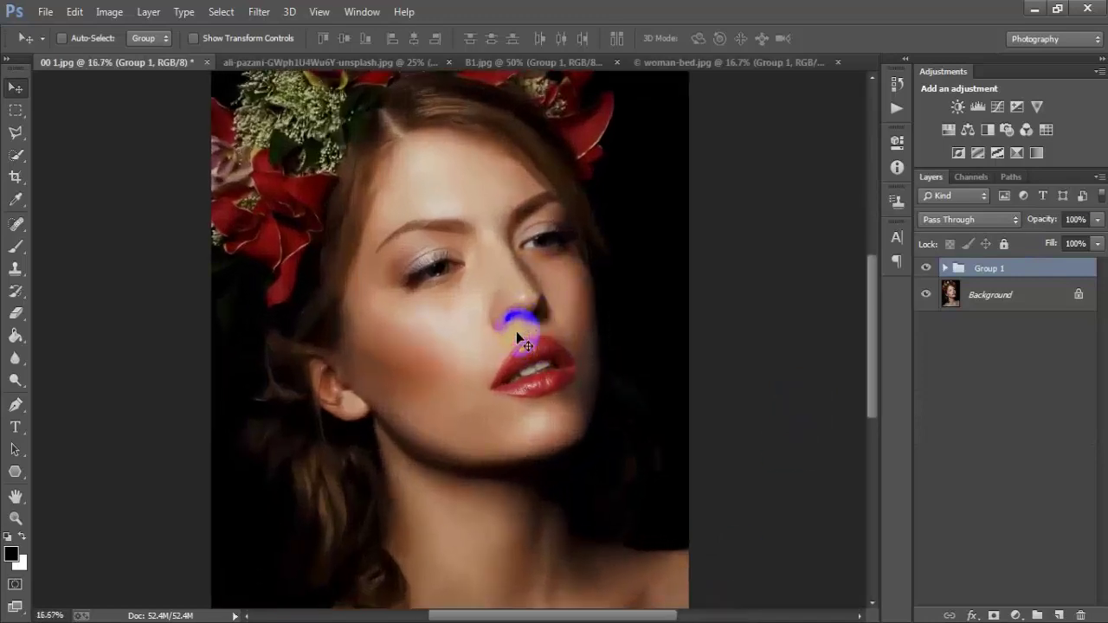
pyautogui.hotkey('ctrl', '+')
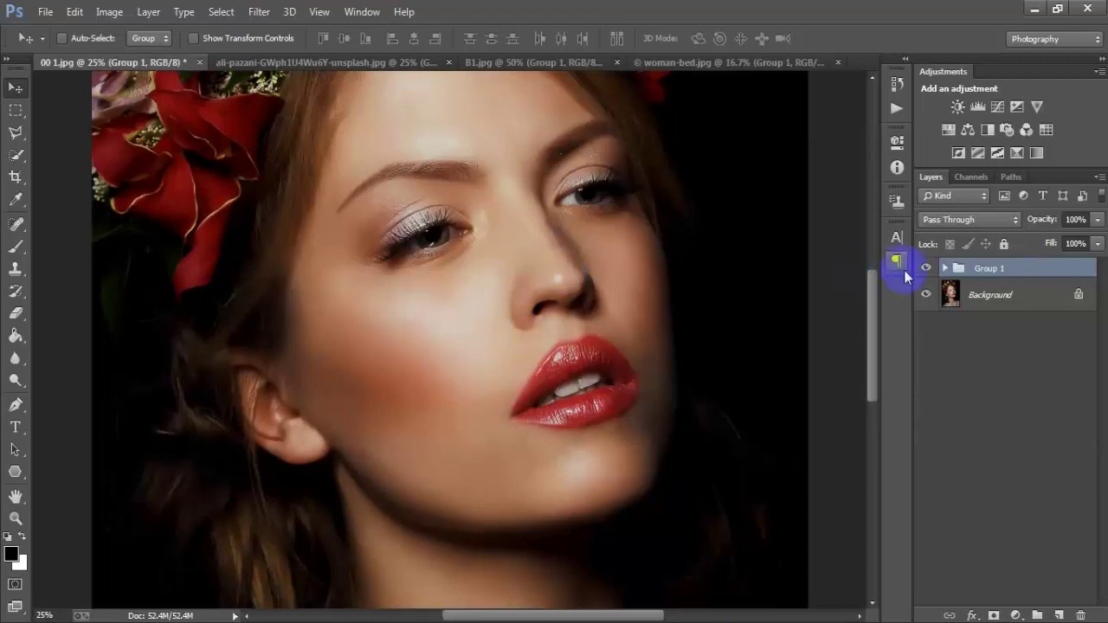
pyautogui.click(926, 268)
pyautogui.click(927, 268)
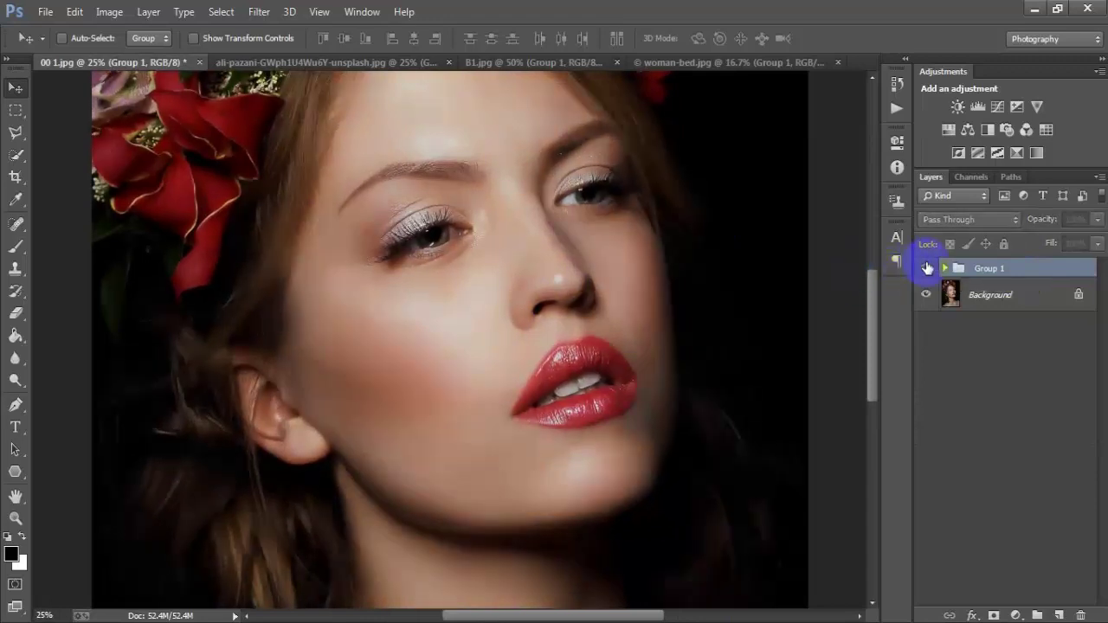
pyautogui.hotkey('ctrl', '-')
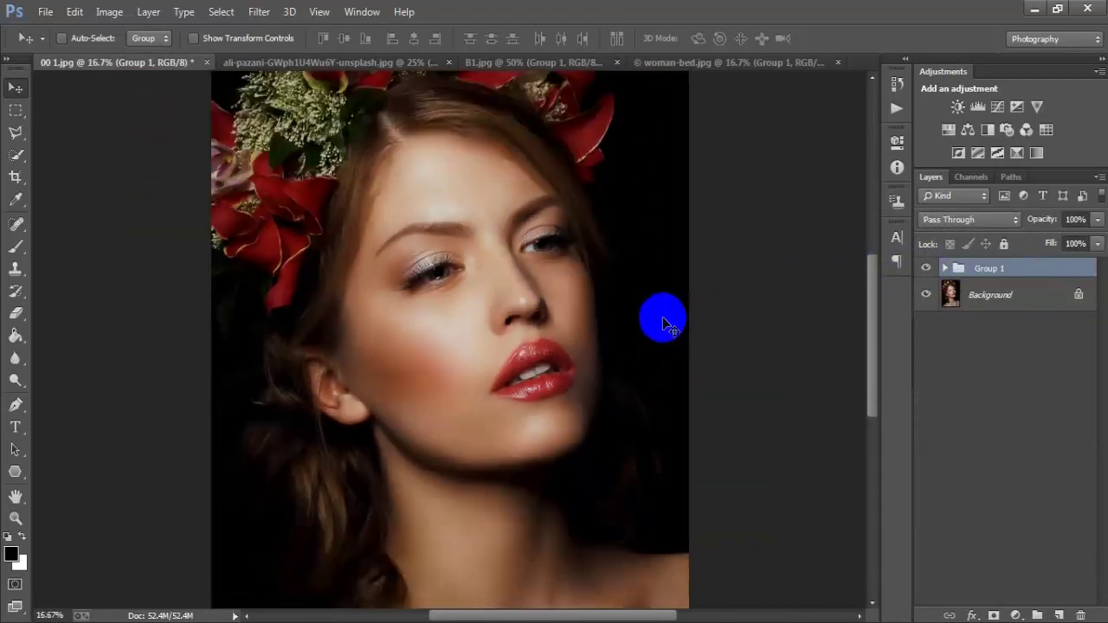
pyautogui.click(338, 62)
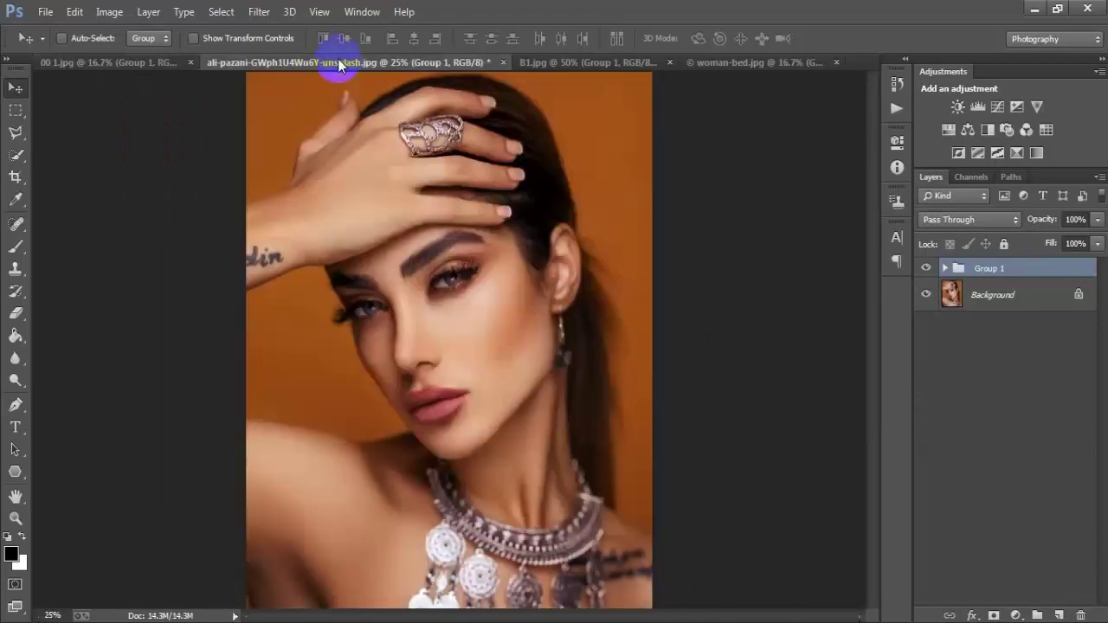
pyautogui.click(927, 270)
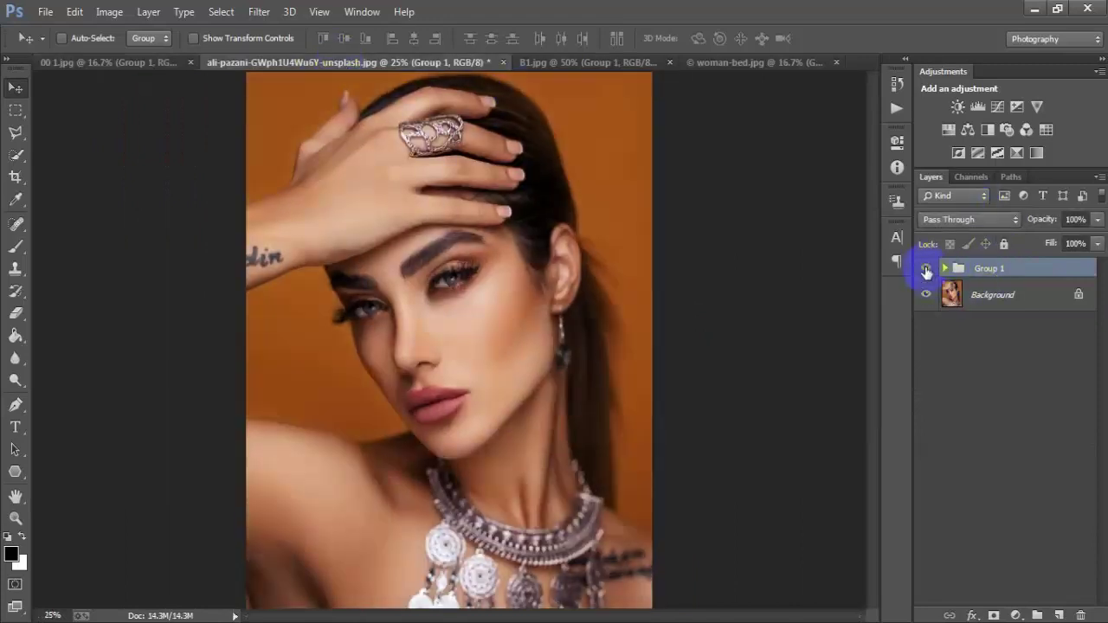
pyautogui.click(926, 270)
pyautogui.hotkey('ctrl', '+')
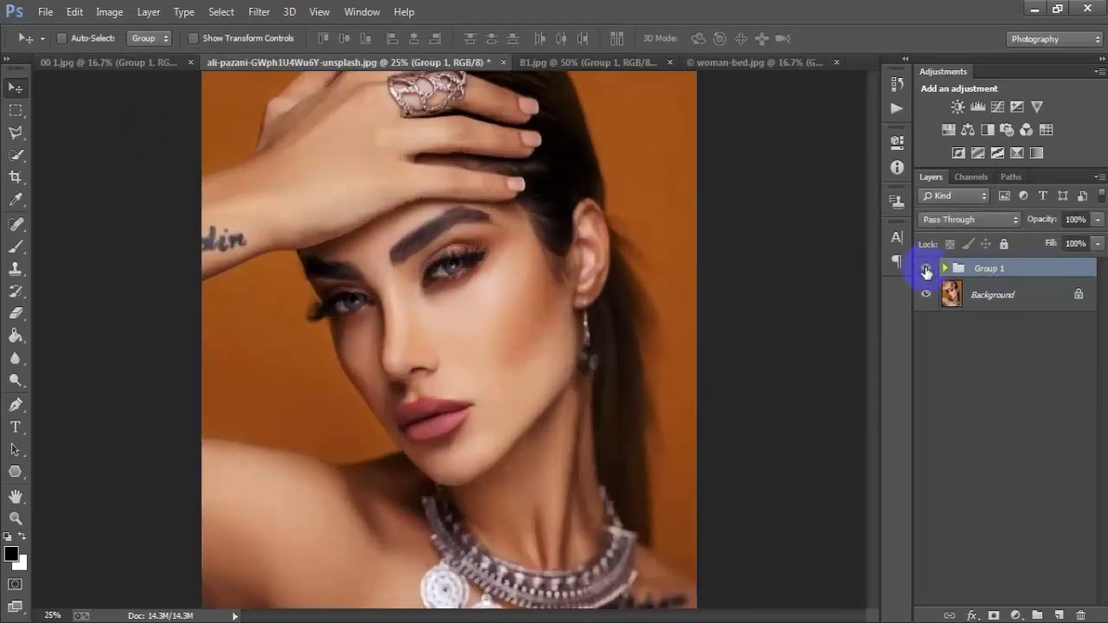
pyautogui.hotkey('ctrl', '+')
pyautogui.hotkey('ctrl', '+')
pyautogui.click(926, 270)
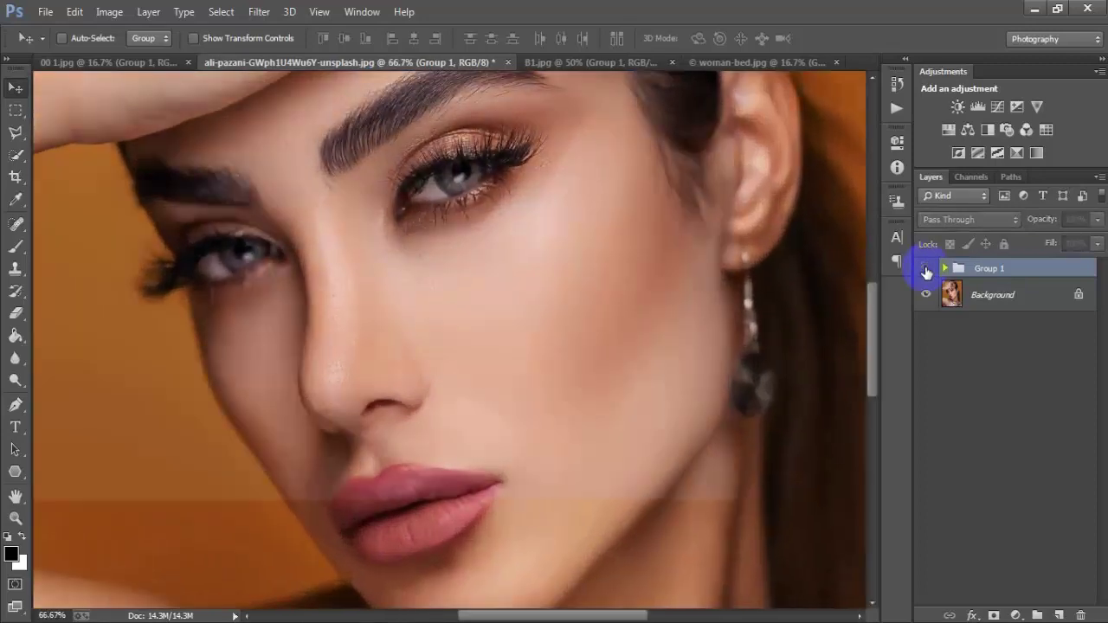
pyautogui.click(926, 270)
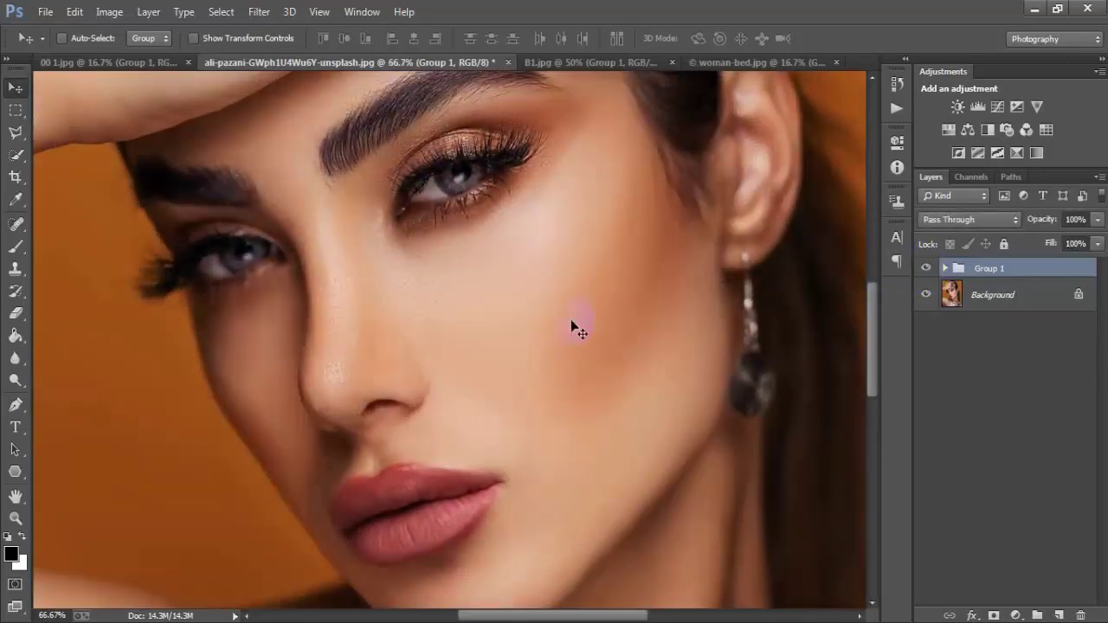
pyautogui.hotkey('ctrl', '-')
pyautogui.hotkey('ctrl', '-')
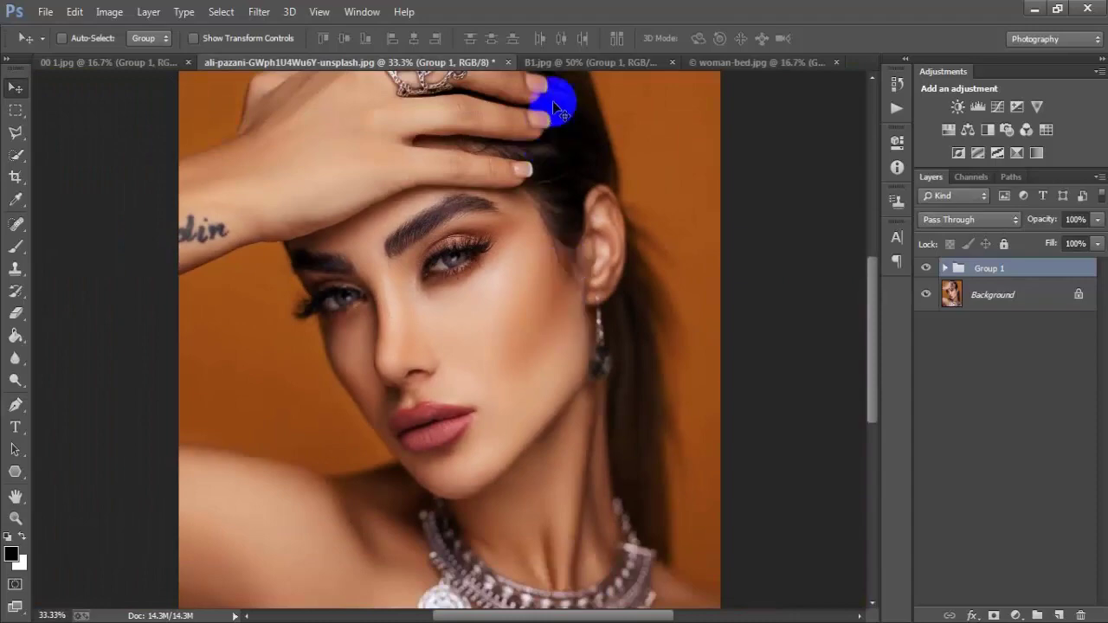
pyautogui.click(560, 64)
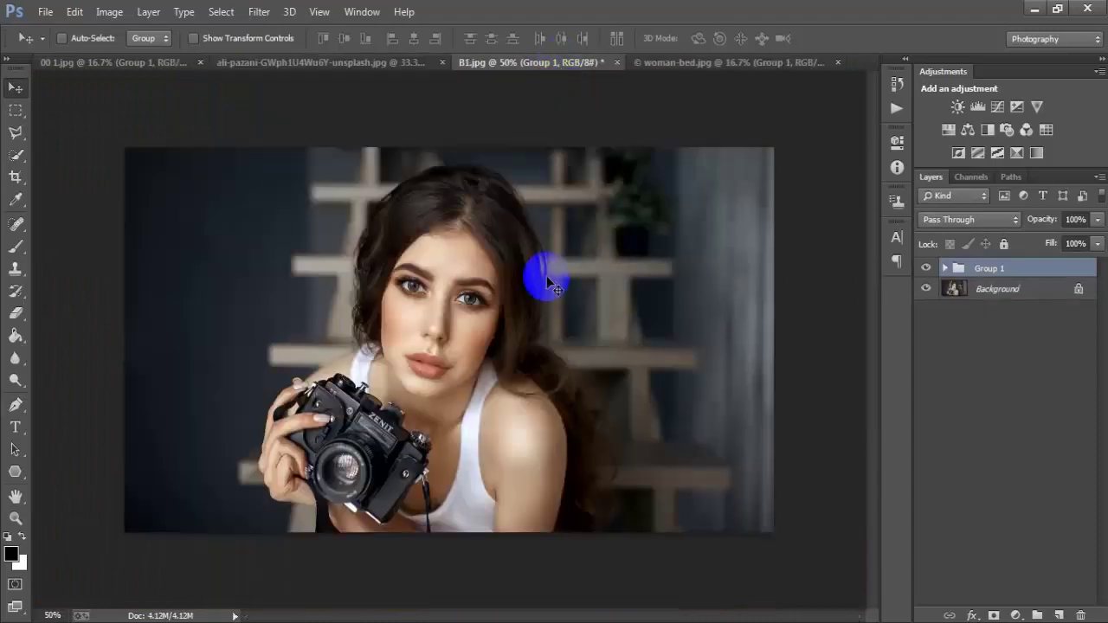
pyautogui.hotkey('ctrl', '+')
pyautogui.hotkey('ctrl', '+')
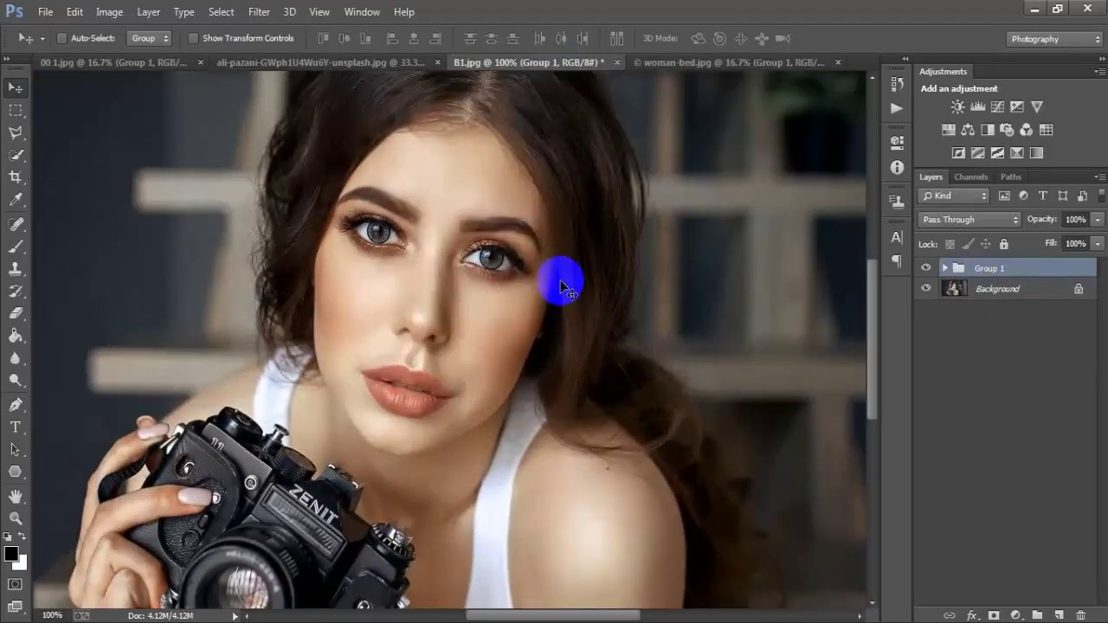
pyautogui.click(927, 268)
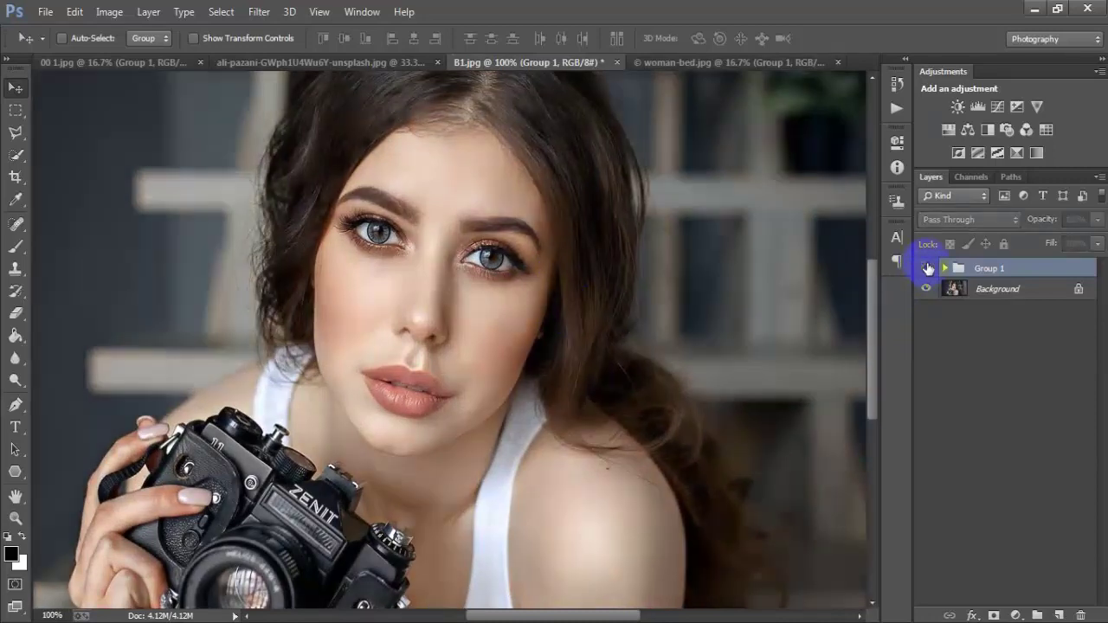
pyautogui.click(927, 269)
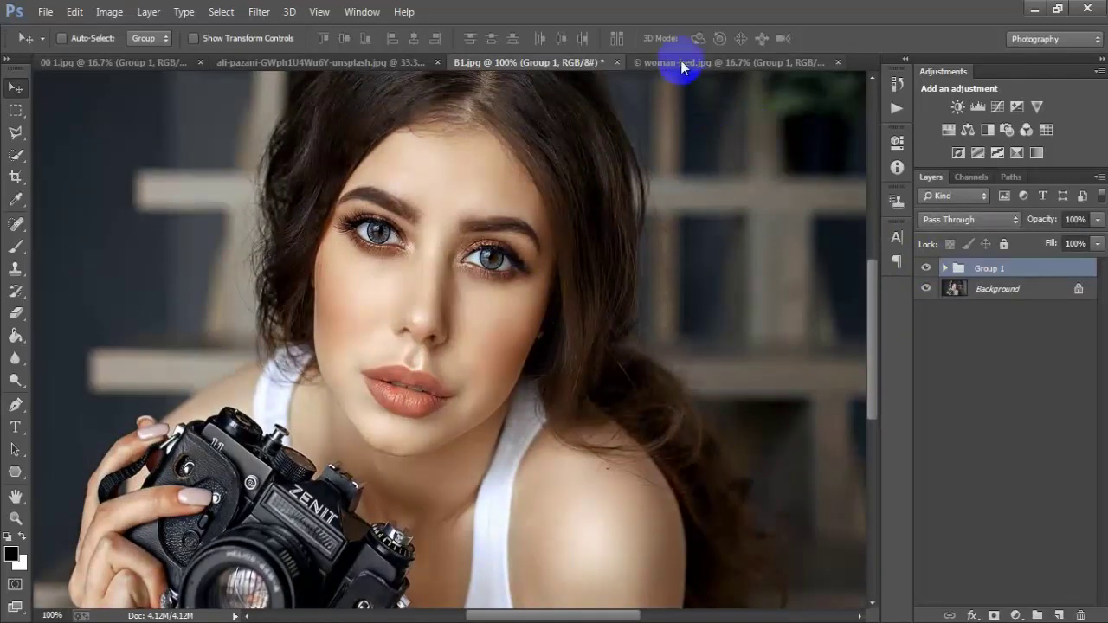
pyautogui.click(682, 63)
pyautogui.click(927, 268)
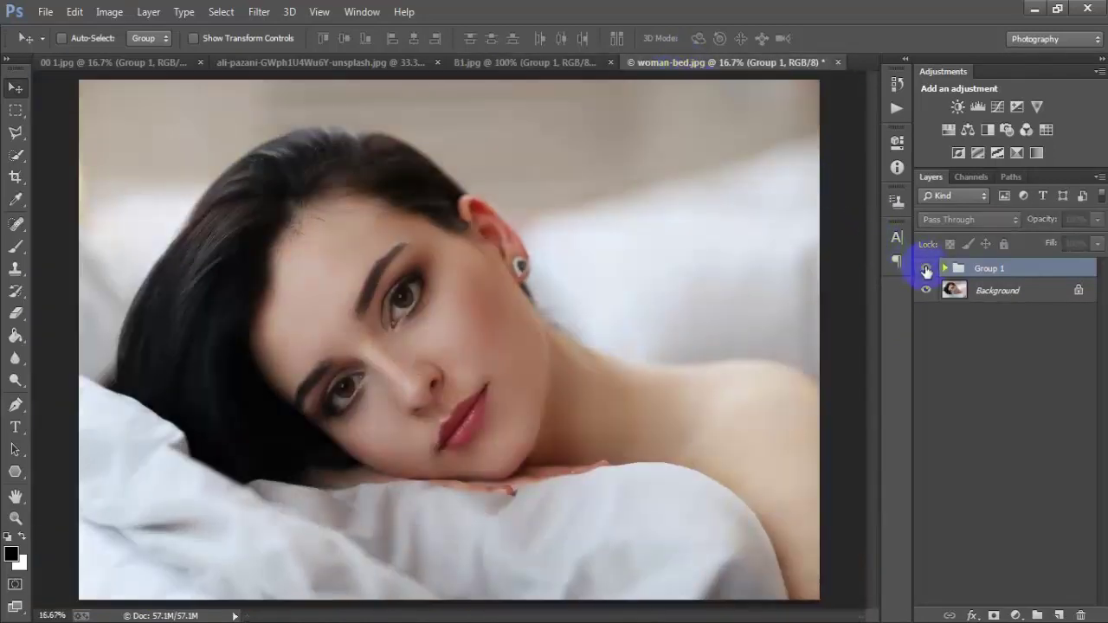
pyautogui.click(927, 268)
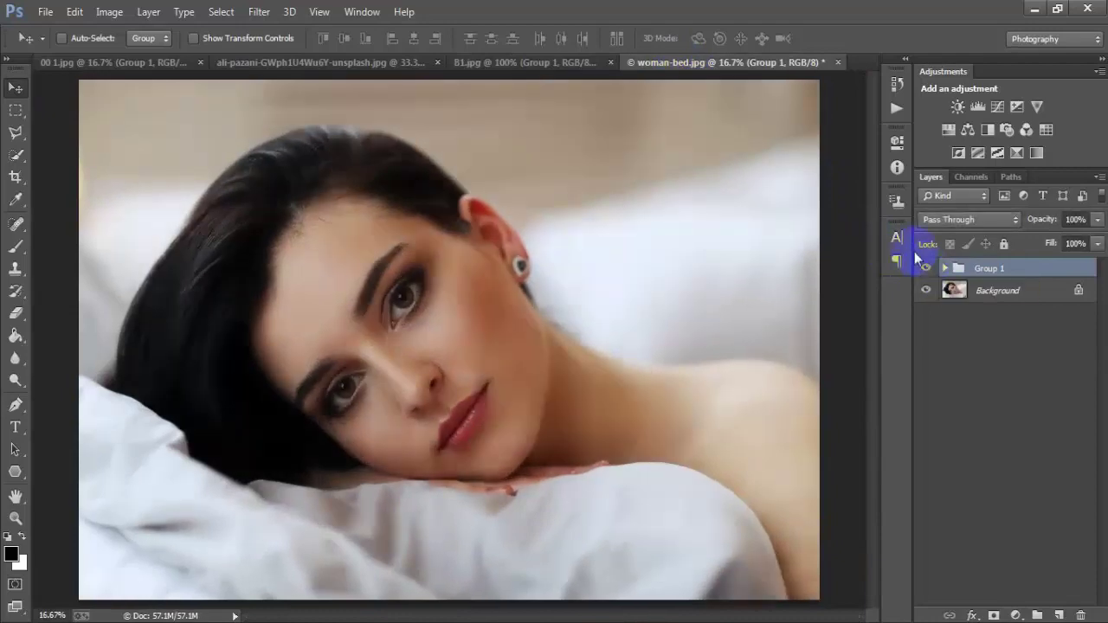
pyautogui.click(526, 62)
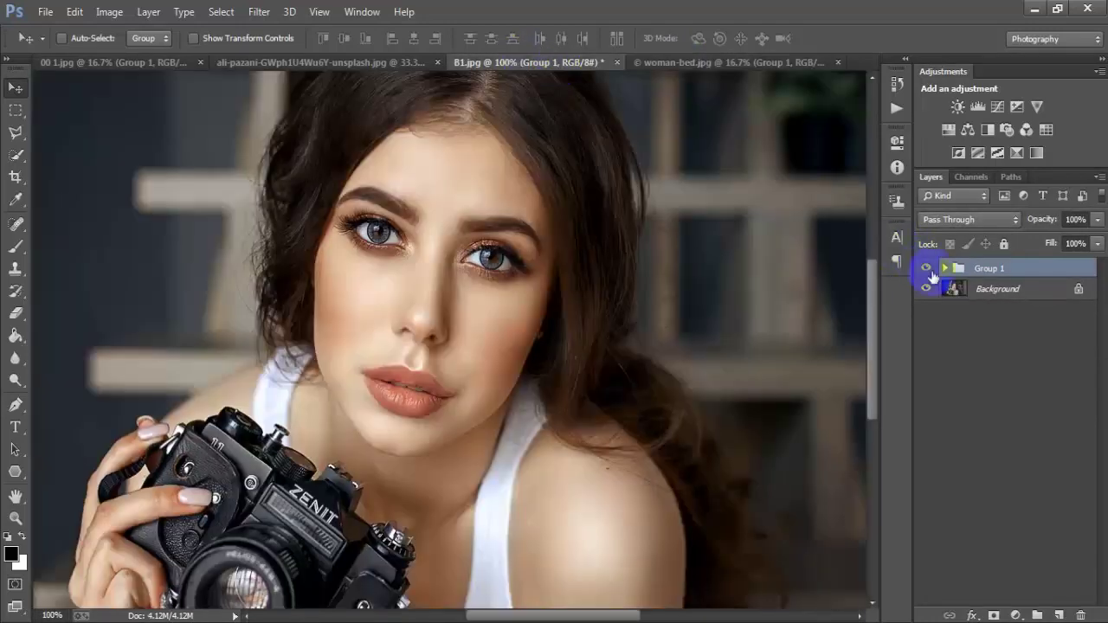
pyautogui.click(927, 268)
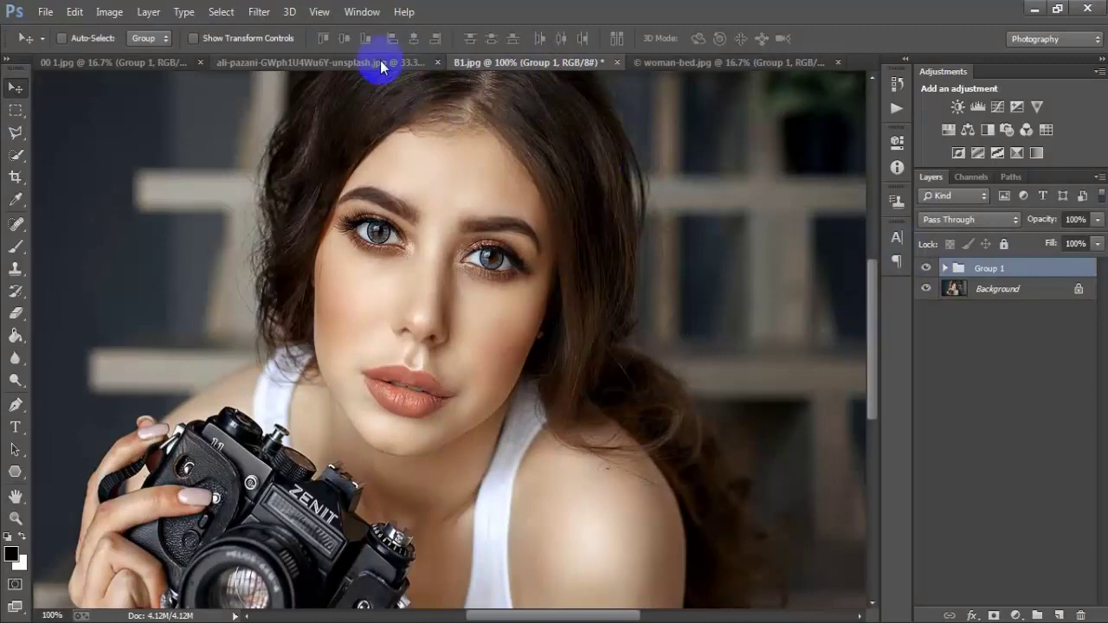
pyautogui.click(927, 268)
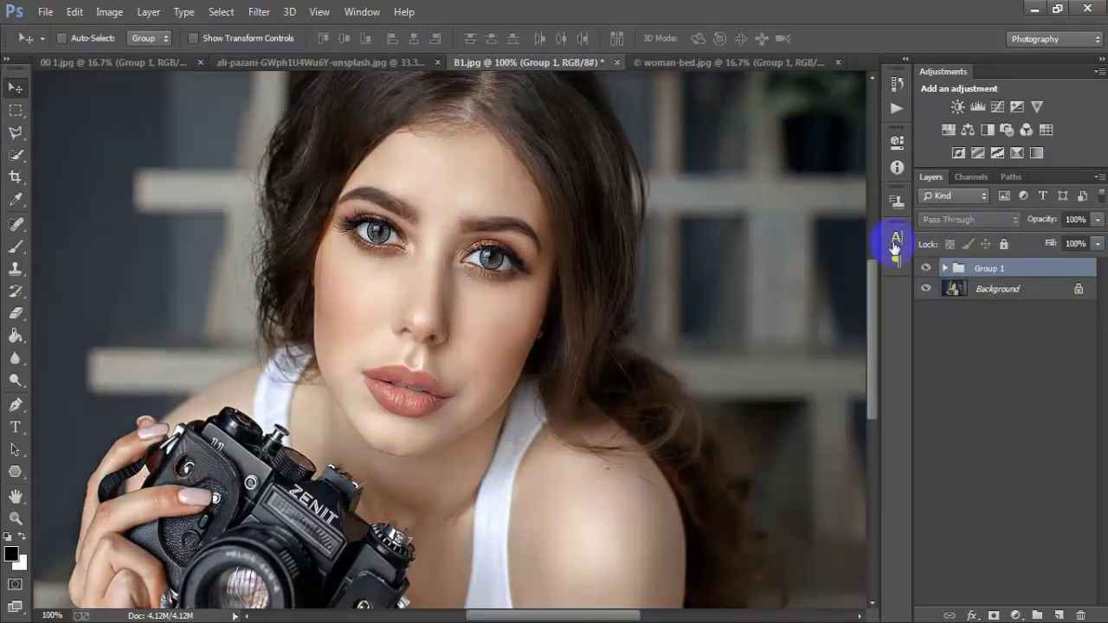
pyautogui.click(321, 61)
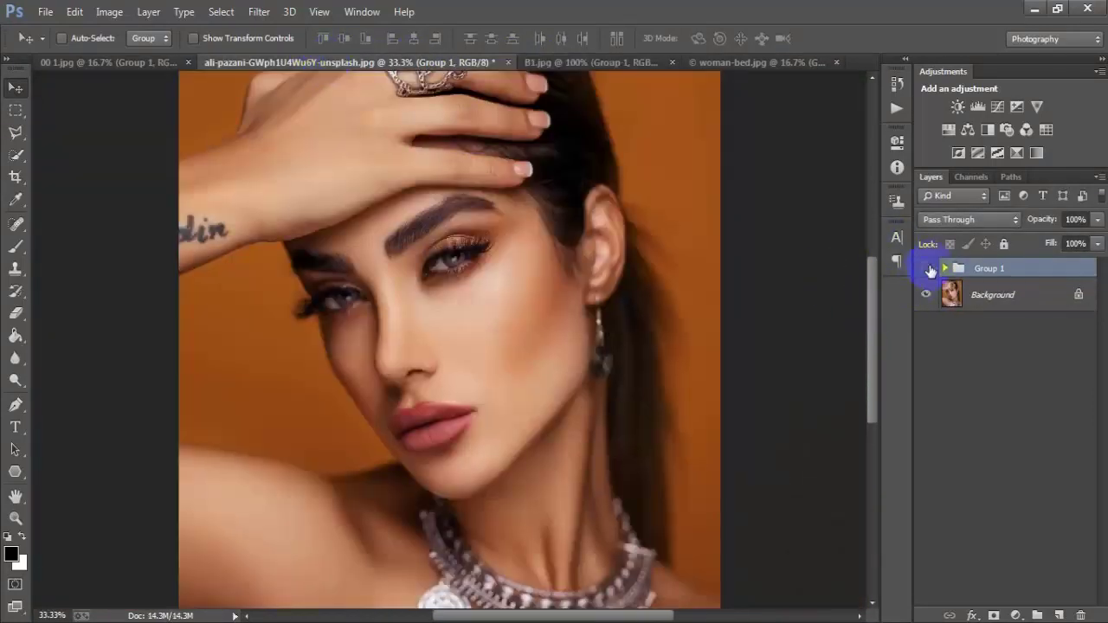
pyautogui.click(927, 268)
pyautogui.click(155, 63)
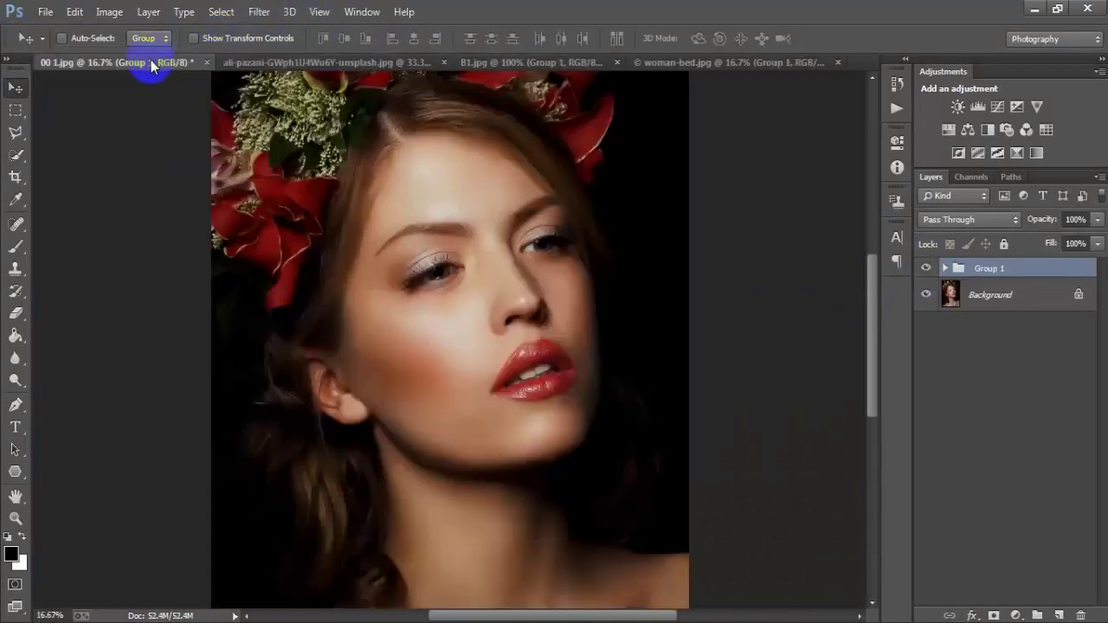
pyautogui.click(925, 269)
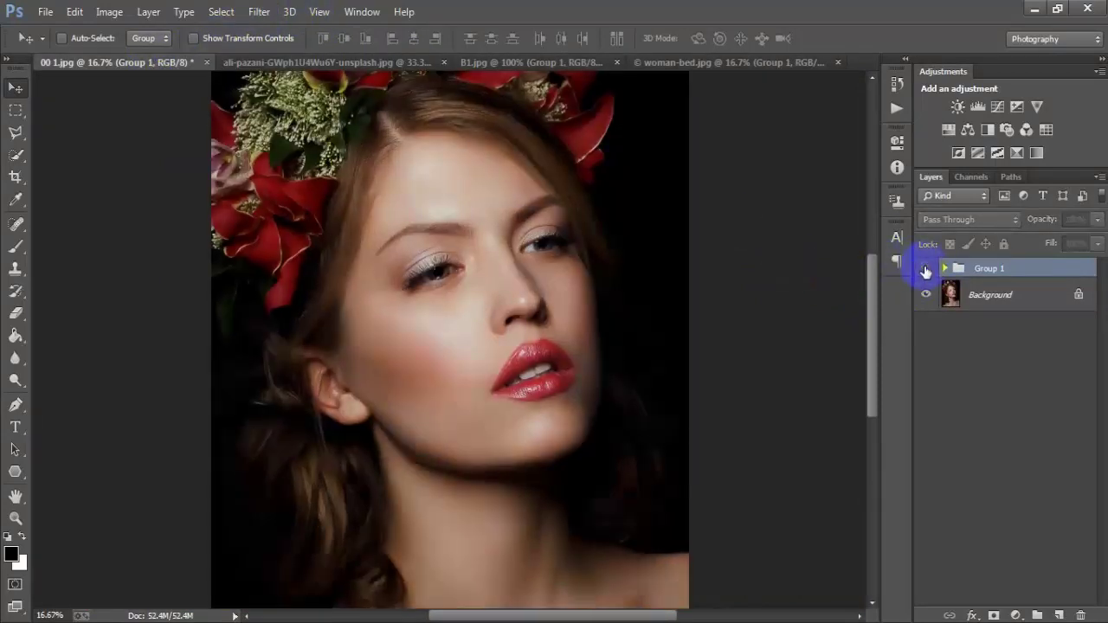
pyautogui.click(925, 269)
pyautogui.click(925, 269)
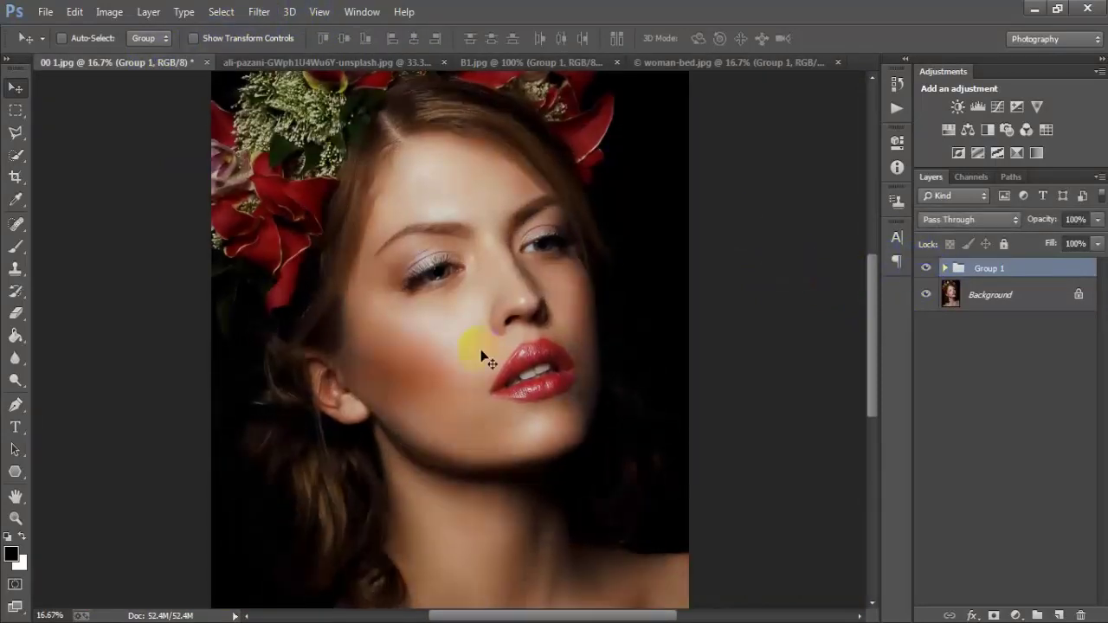
pyautogui.scroll(-1, 484, 356)
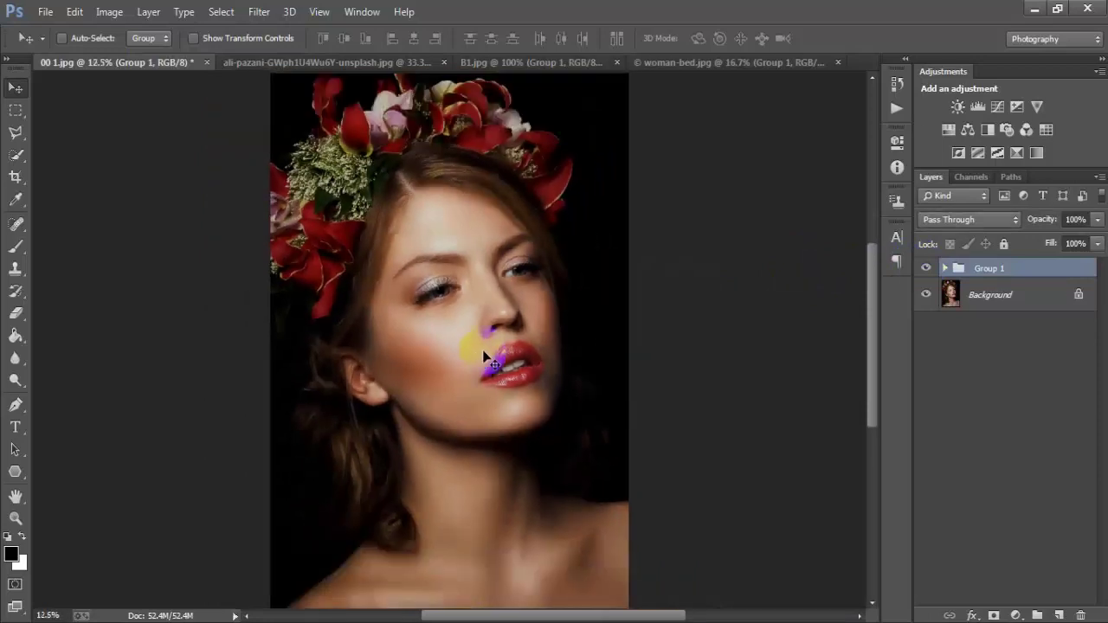
pyautogui.scroll(-1, 507, 342)
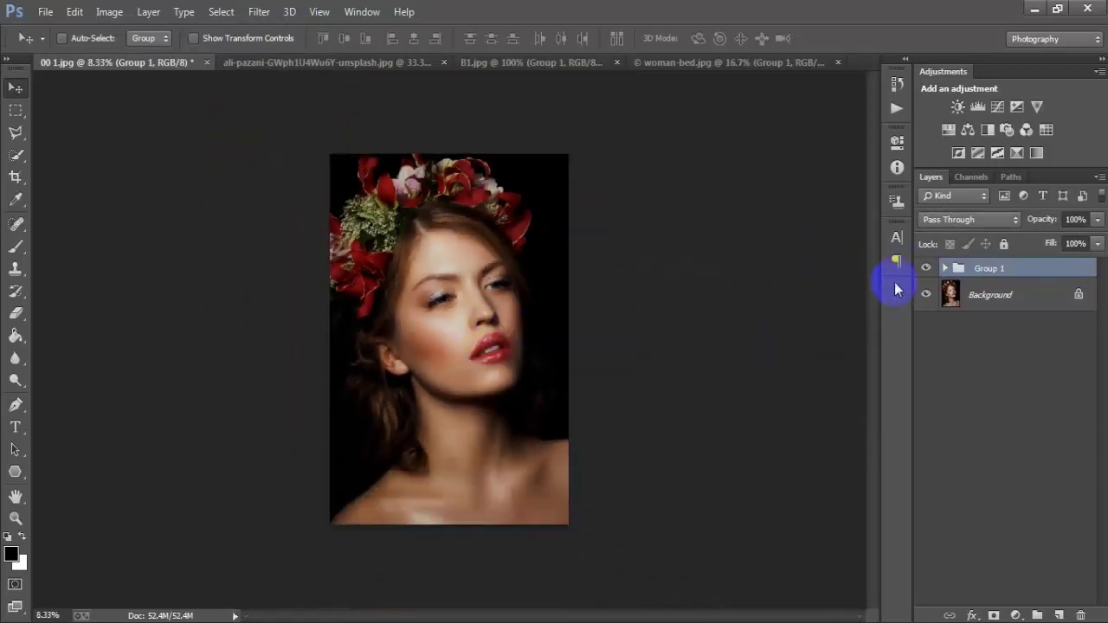
pyautogui.click(925, 269)
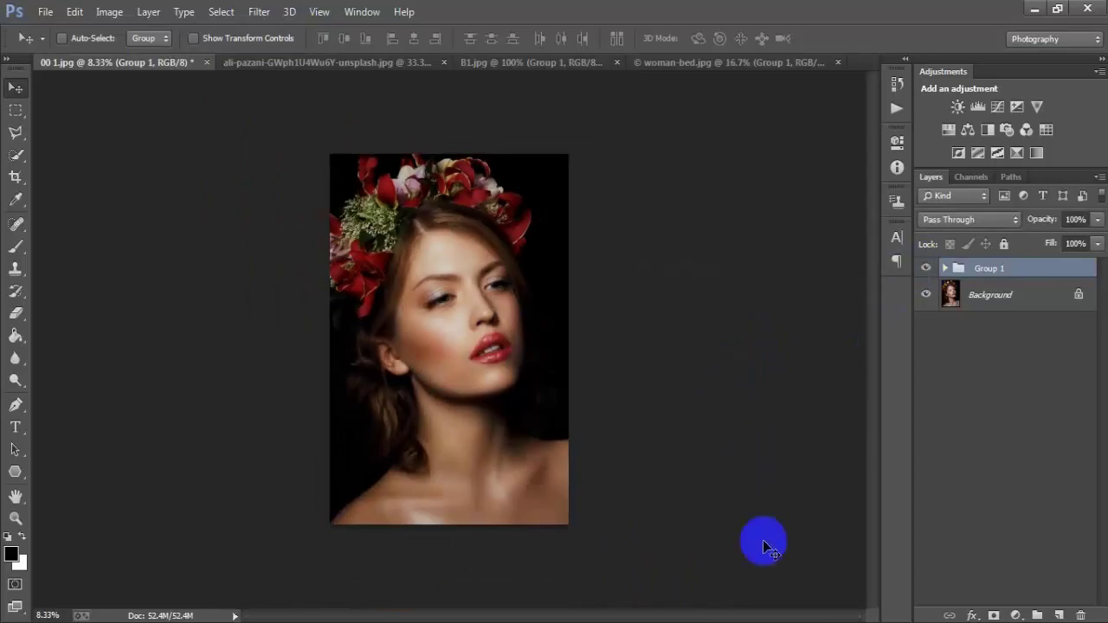